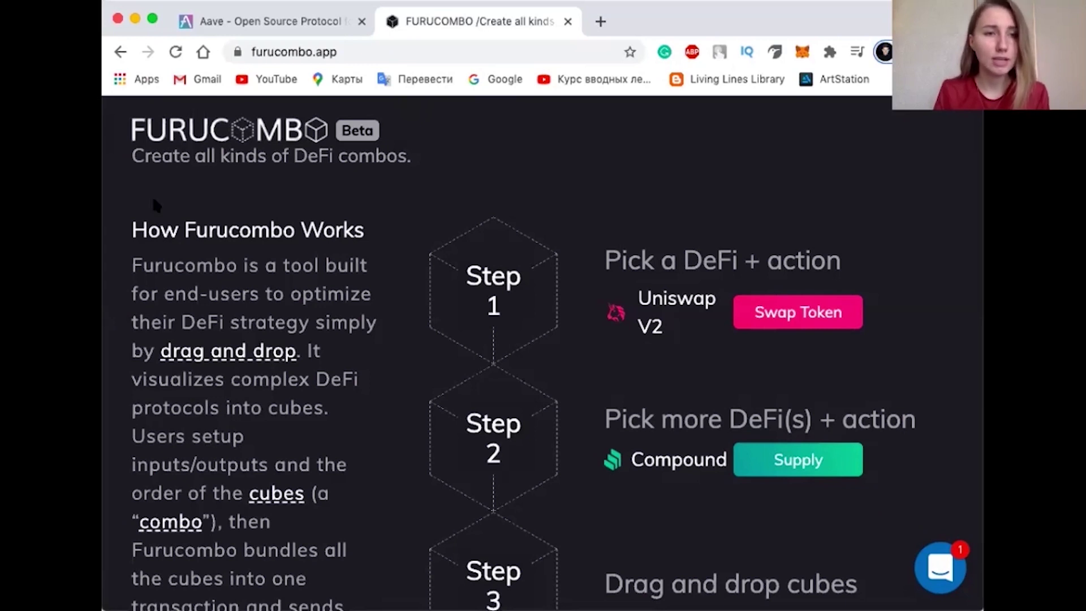
# Read the How Furucombo Works overview and its four steps for building a combo
pyautogui.scroll(-2, 294, 249)
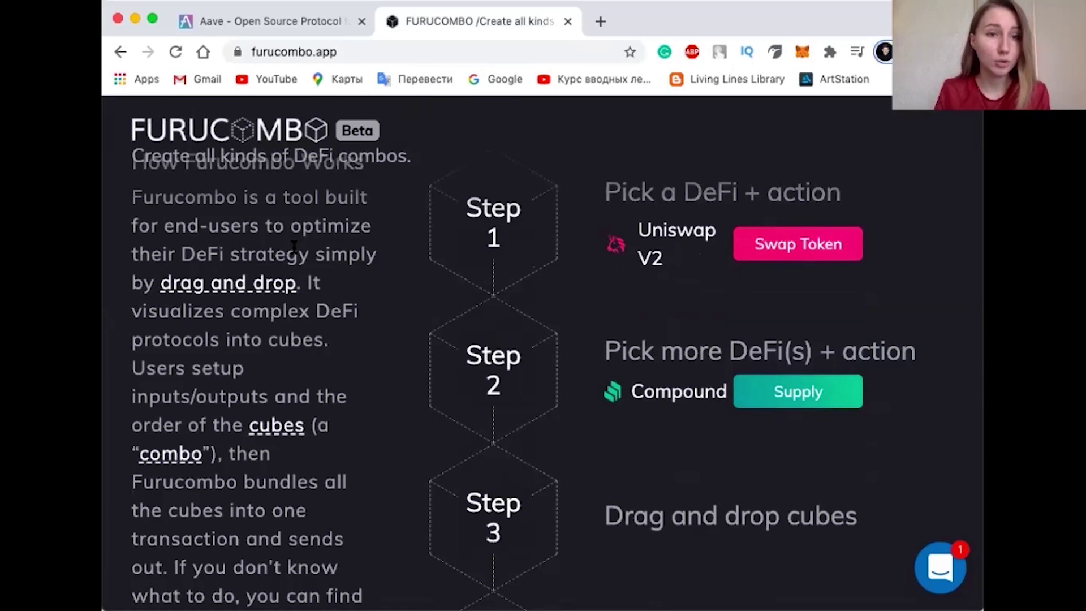
pyautogui.scroll(-1, 294, 247)
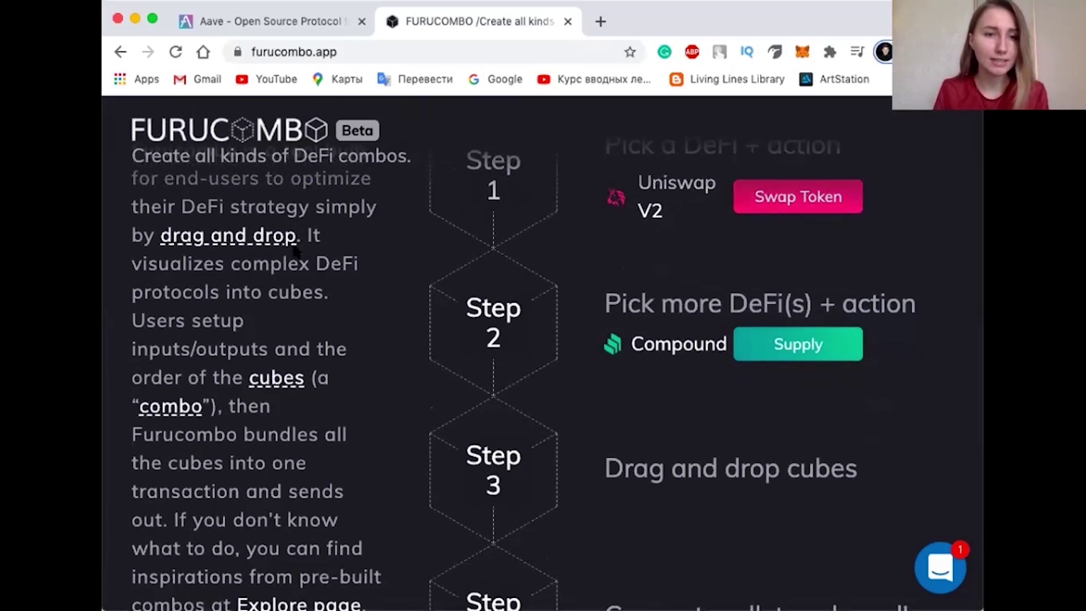
pyautogui.scroll(-1, 294, 248)
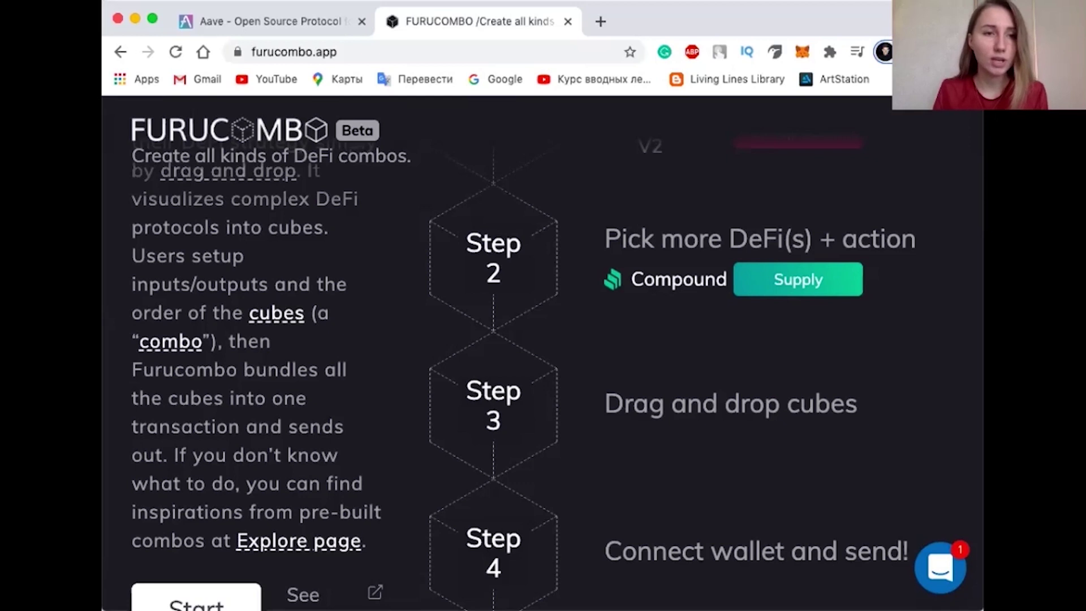
pyautogui.scroll(-2, 252, 314)
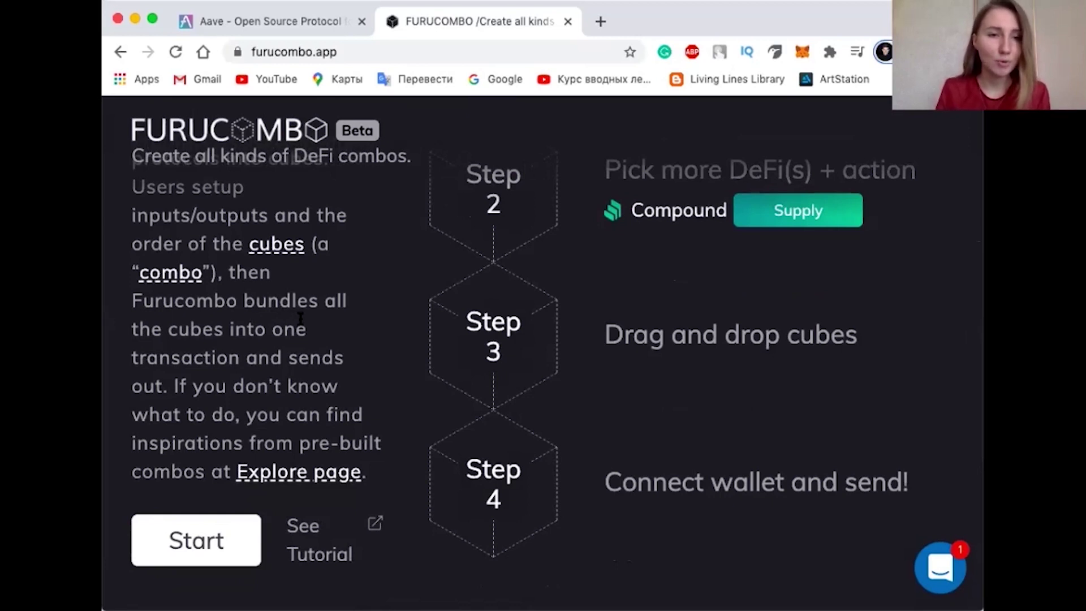
pyautogui.scroll(1, 300, 319)
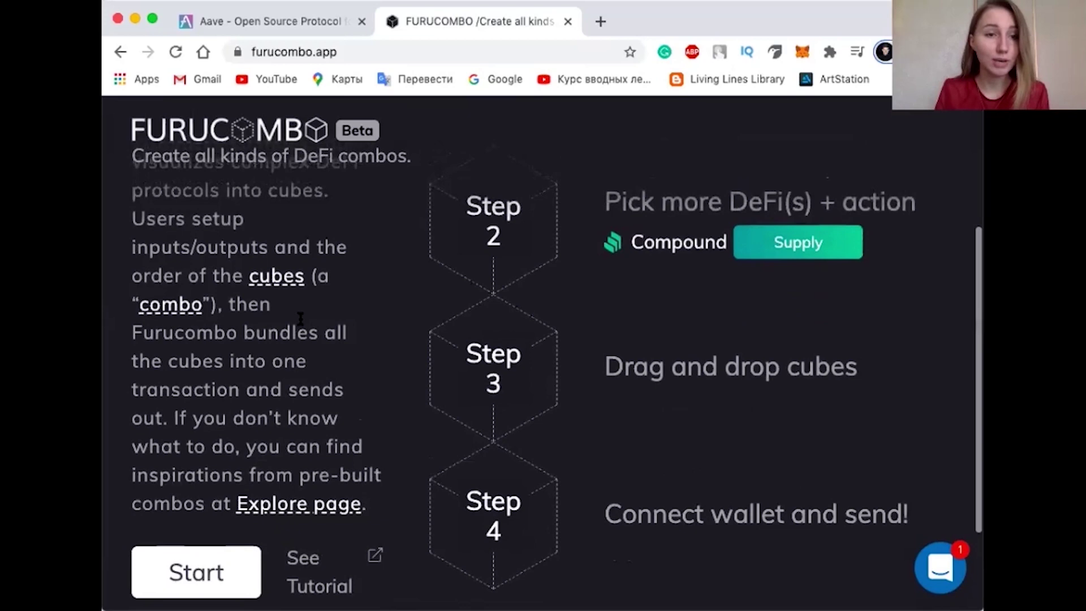
pyautogui.scroll(3, 300, 318)
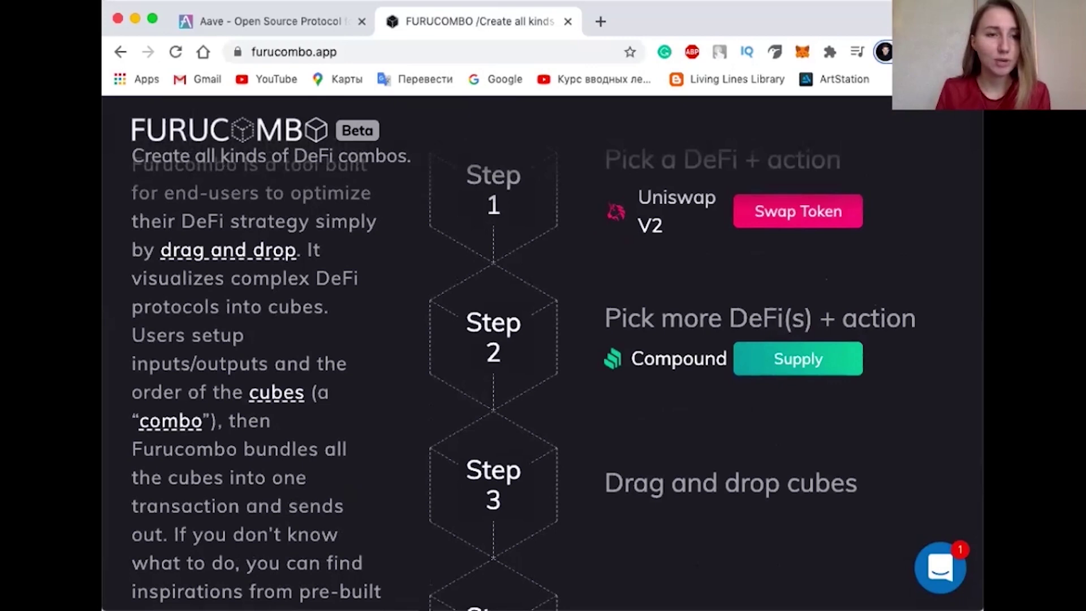
pyautogui.scroll(2, 250, 411)
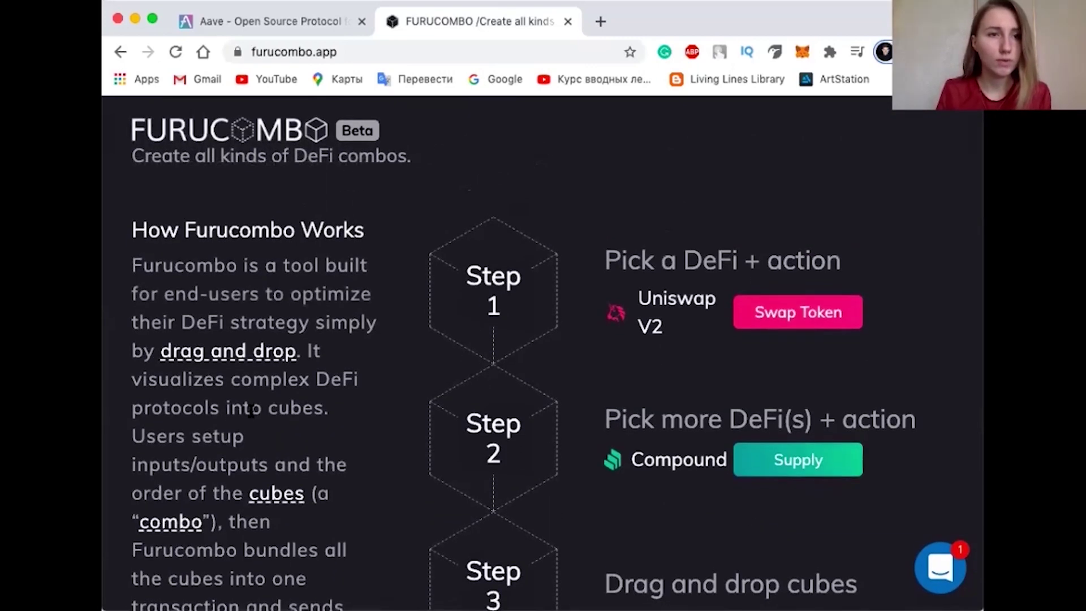
# Start a new combo and choose Aave Flashloan as its first cube
pyautogui.scroll(-5, 251, 413)
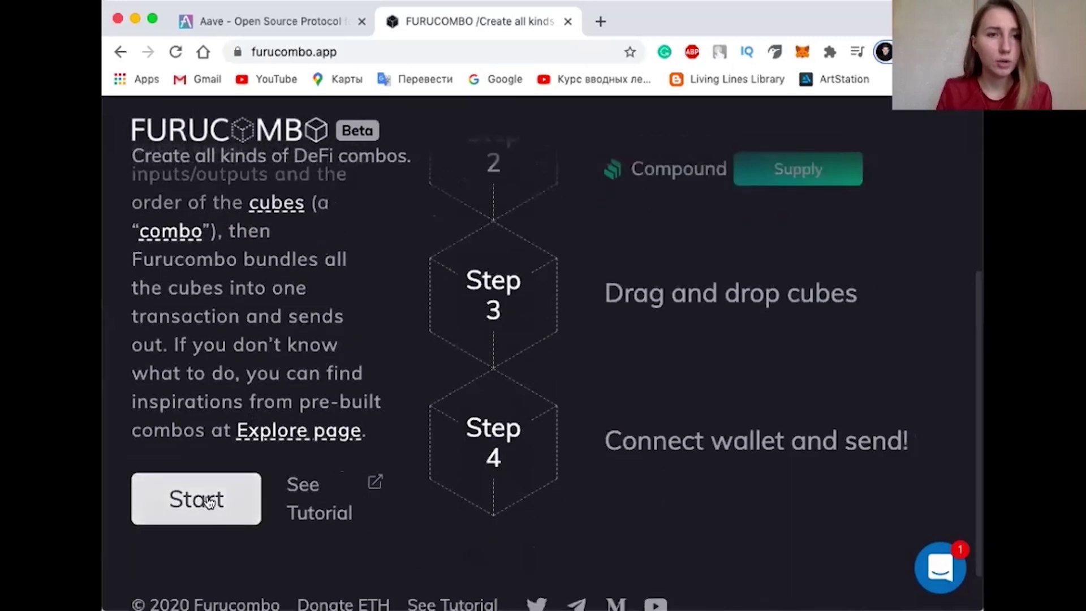
pyautogui.click(208, 500)
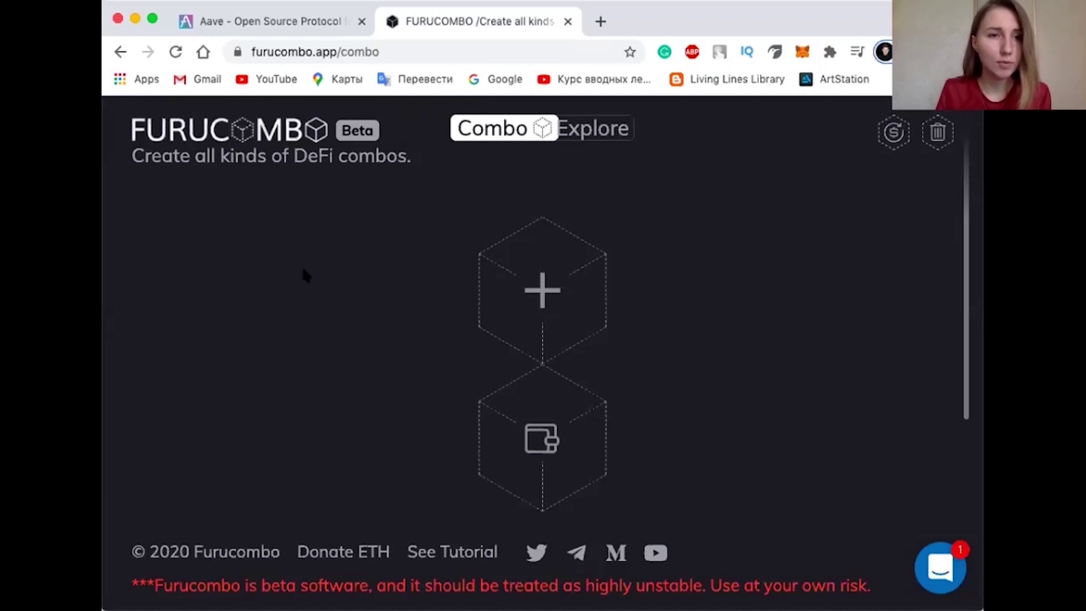
pyautogui.click(531, 270)
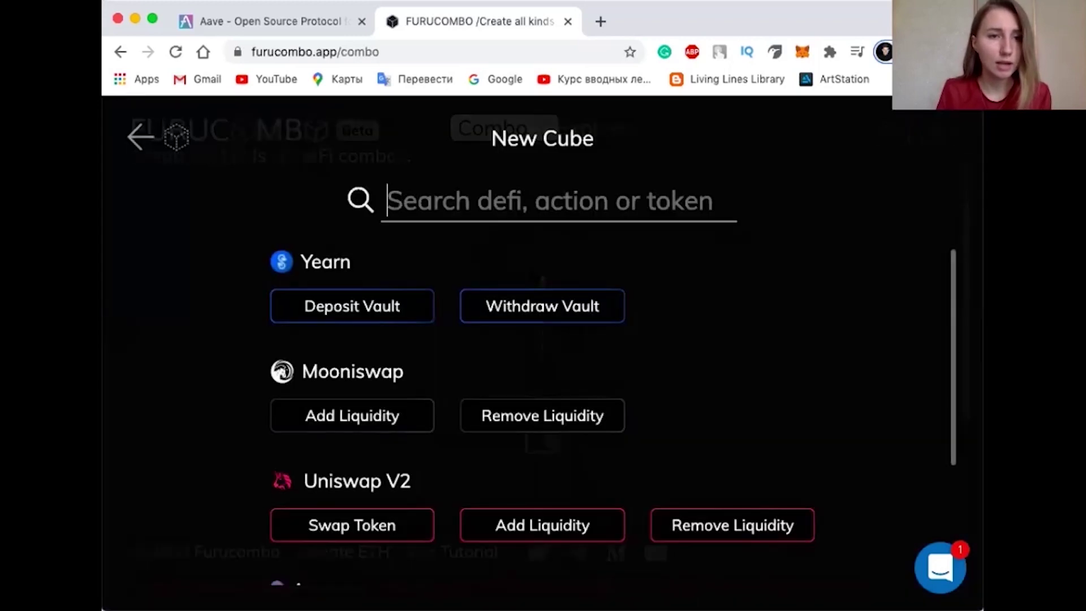
pyautogui.scroll(-3, 532, 271)
pyautogui.scroll(-10, 532, 275)
pyautogui.scroll(-15, 531, 276)
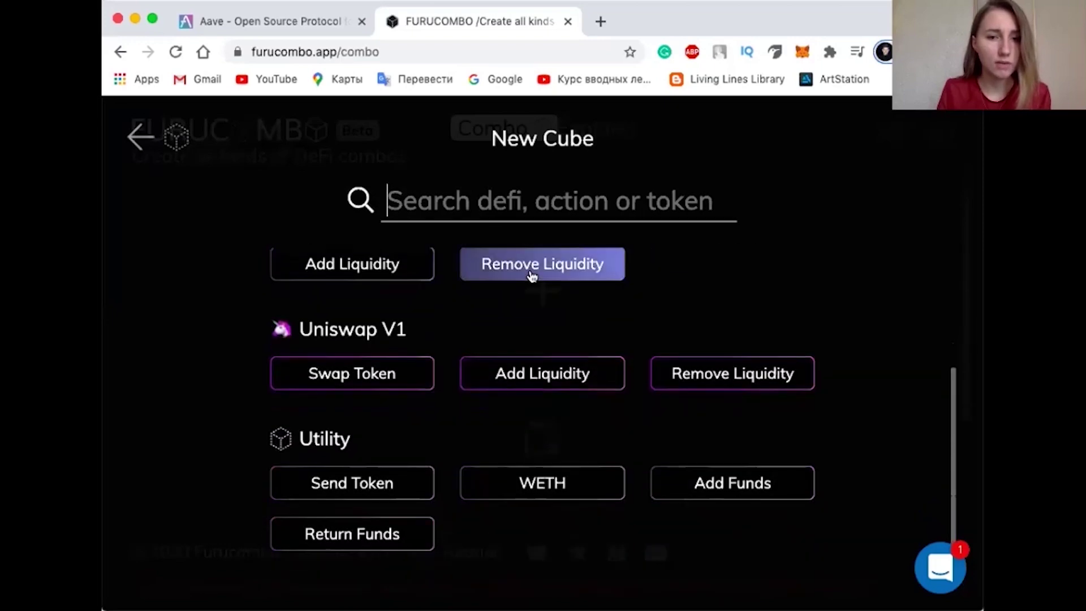
pyautogui.scroll(20, 532, 276)
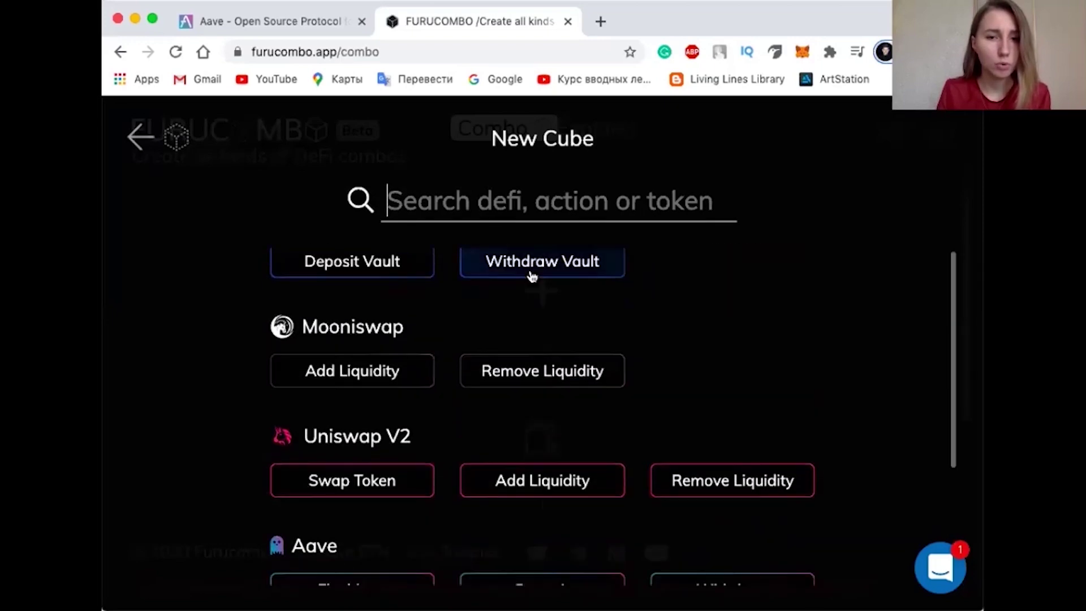
pyautogui.scroll(-2, 531, 276)
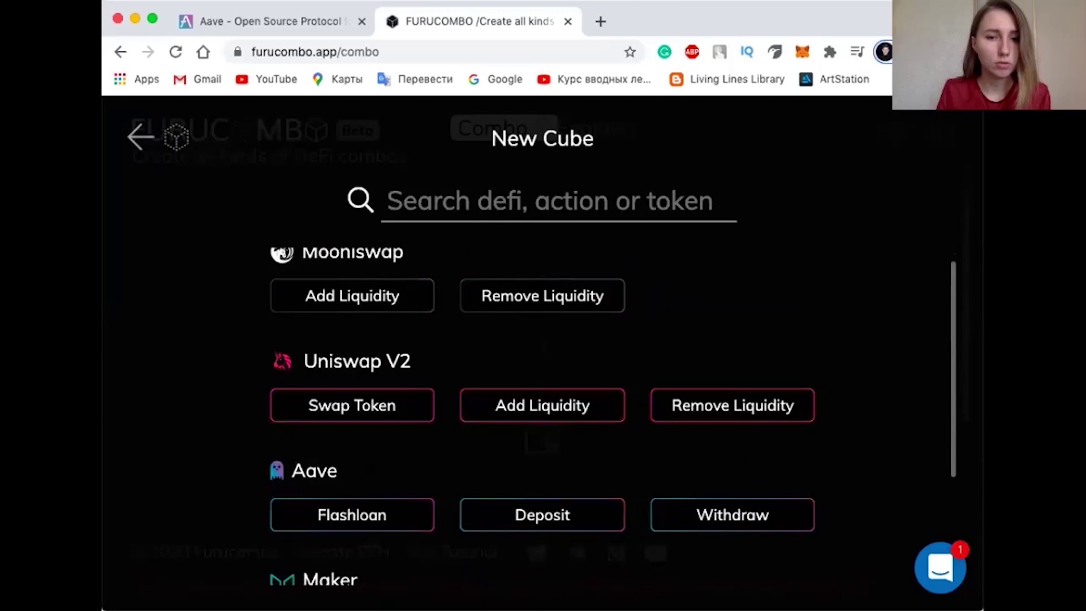
pyautogui.click(334, 511)
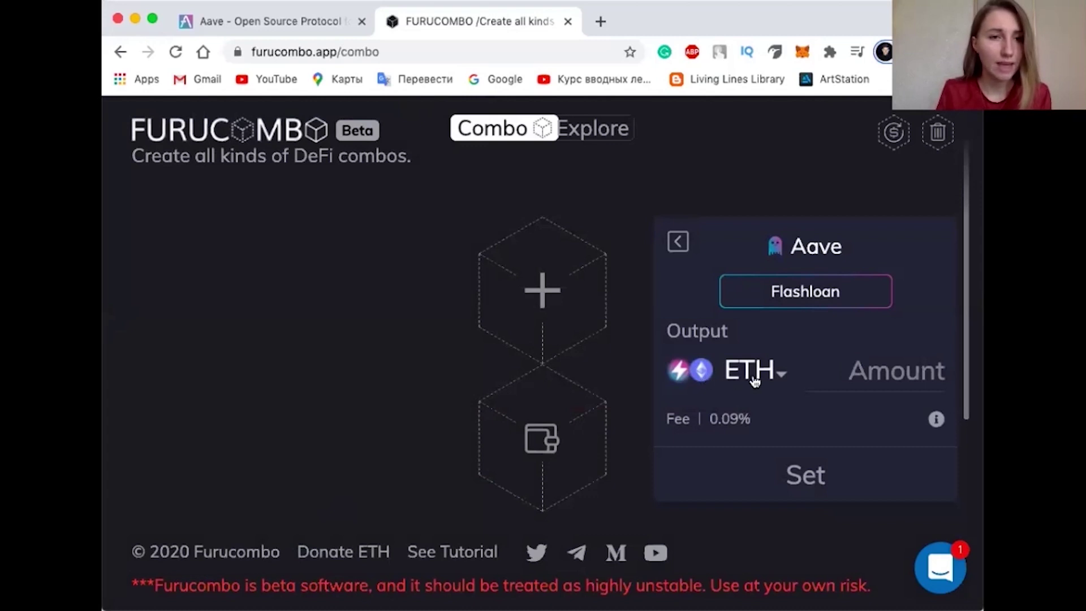
# Set the Aave flashloan output to 200 ETH and confirm the cube
pyautogui.click(869, 382)
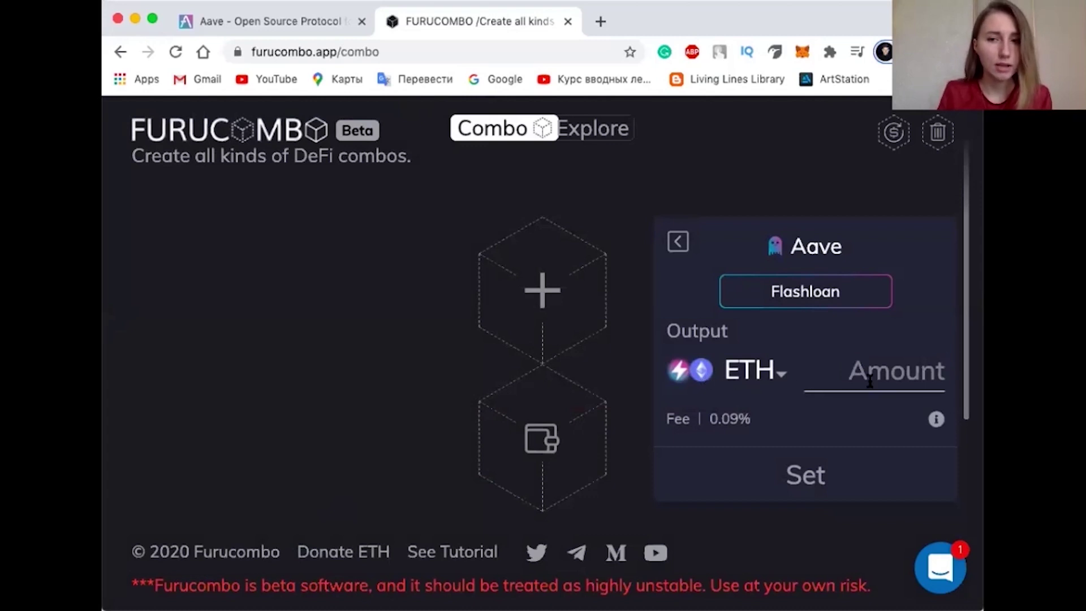
pyautogui.write('00')
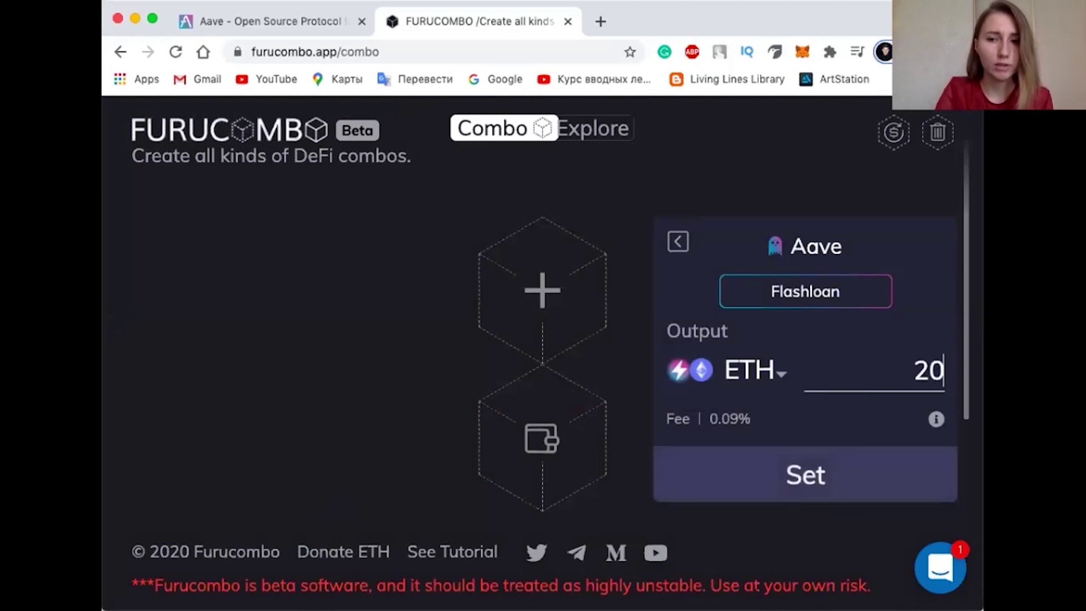
pyautogui.click(805, 494)
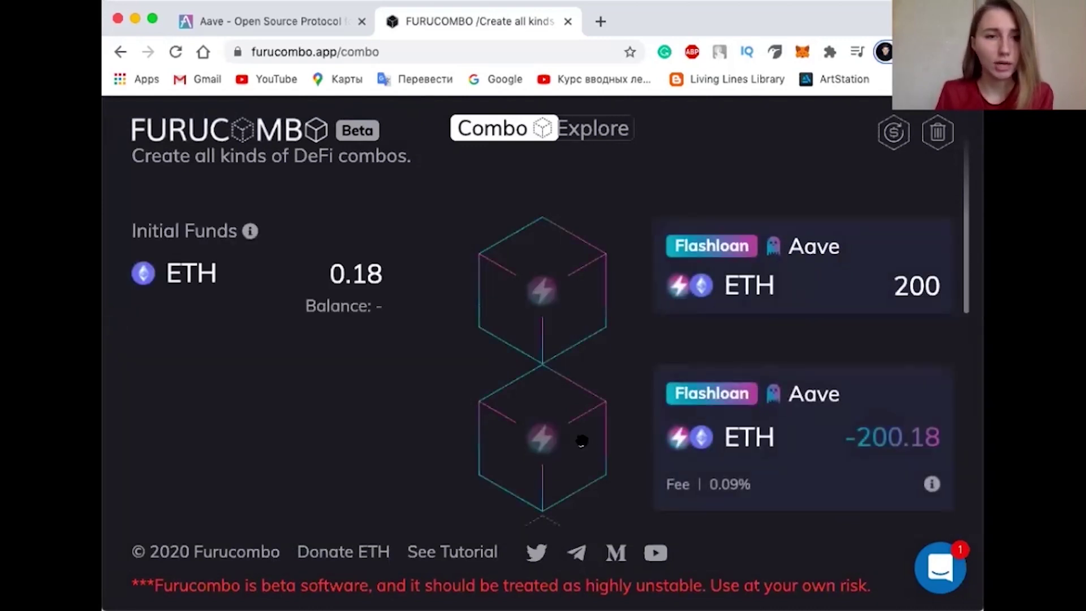
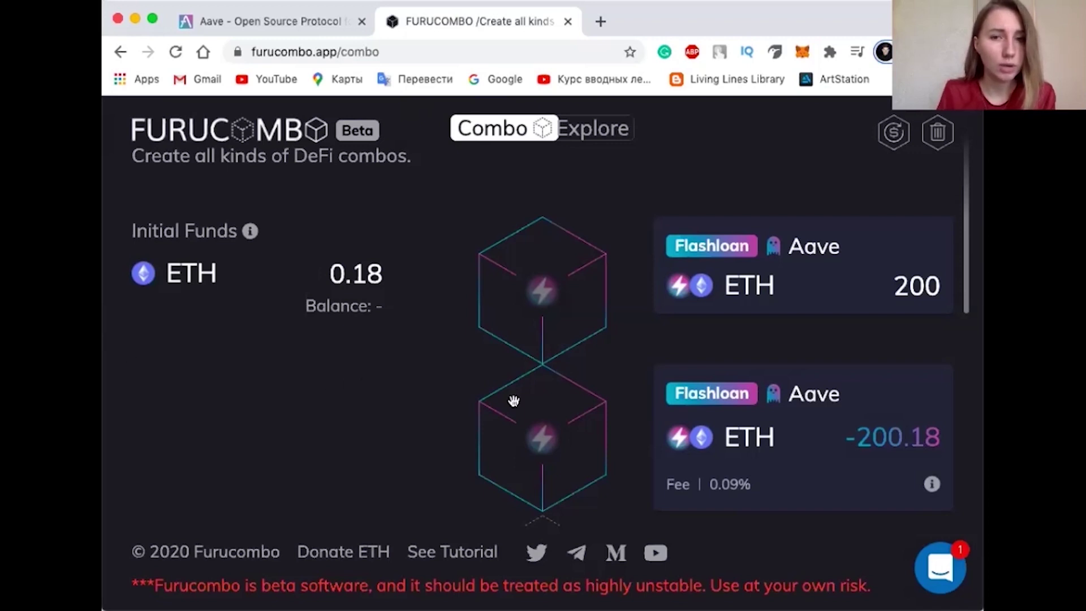
# Choose Uniswap V1 Swap Token as the new cube below the Aave flashloan cubes
pyautogui.scroll(-4, 521, 401)
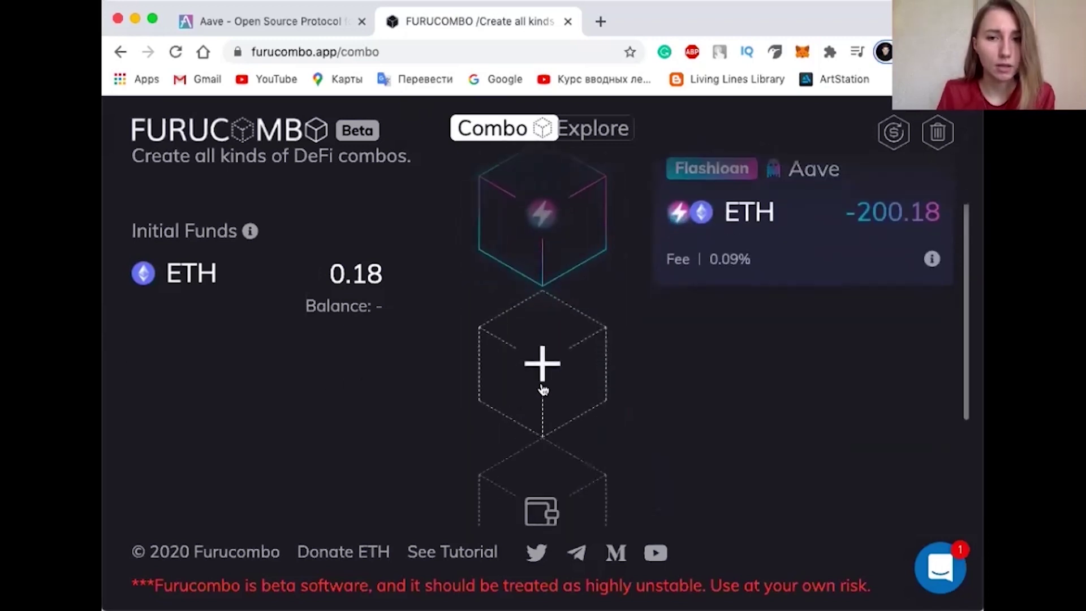
pyautogui.click(542, 389)
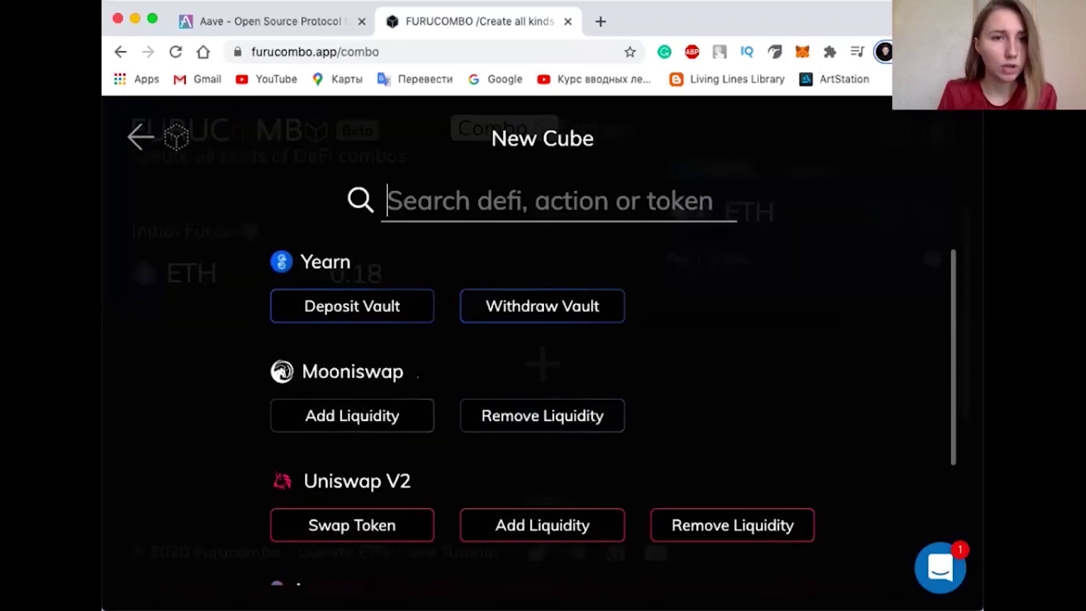
pyautogui.scroll(-2, 423, 381)
pyautogui.scroll(-5, 334, 384)
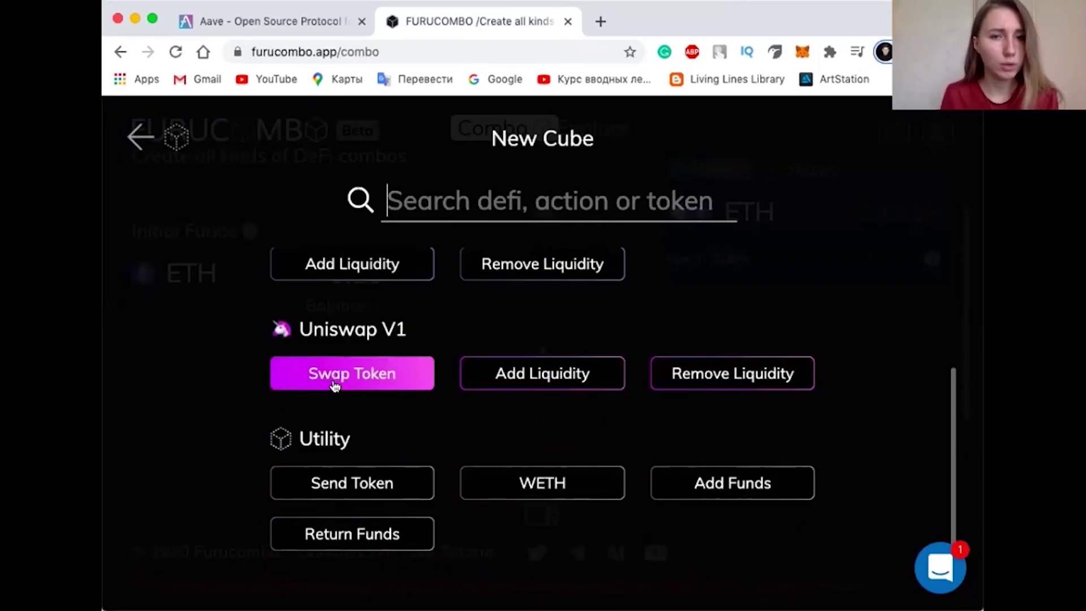
pyautogui.click(320, 378)
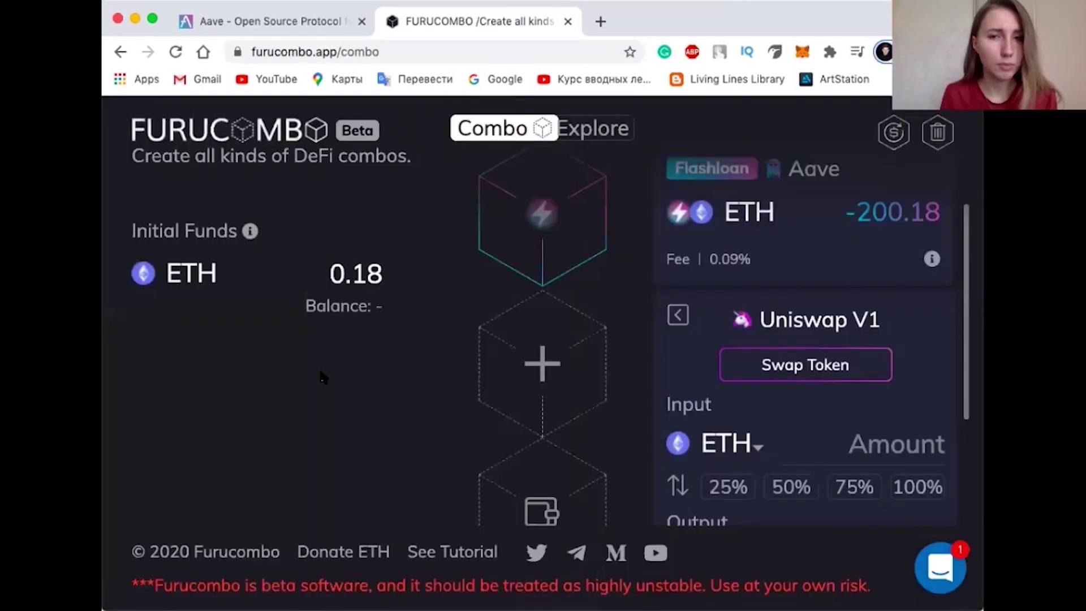
# Choose DAI as the output token of the Uniswap V1 swap
pyautogui.scroll(-2, 770, 295)
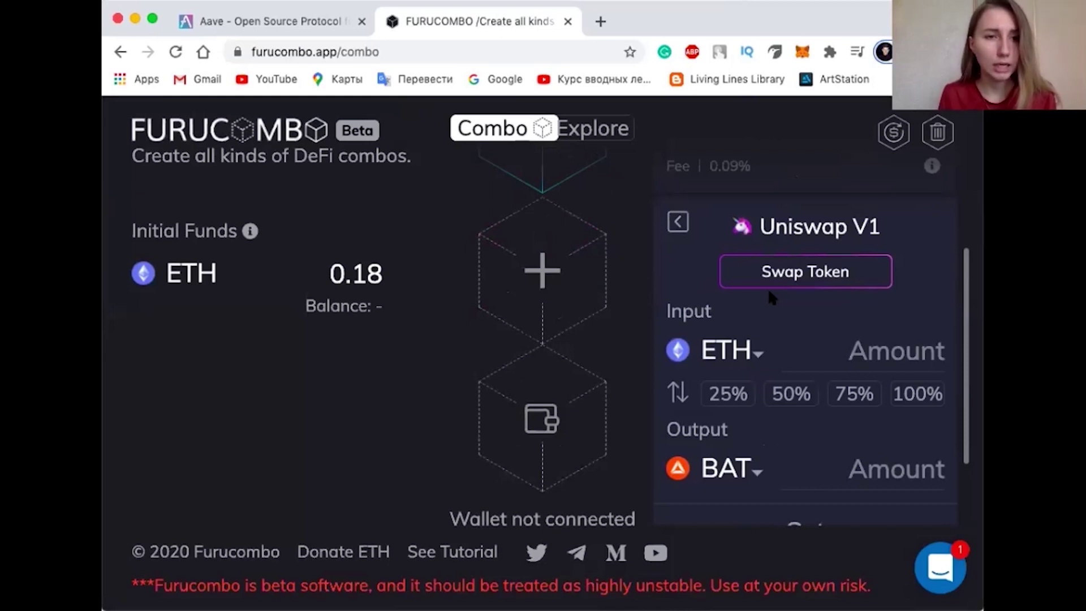
pyautogui.scroll(-2, 810, 325)
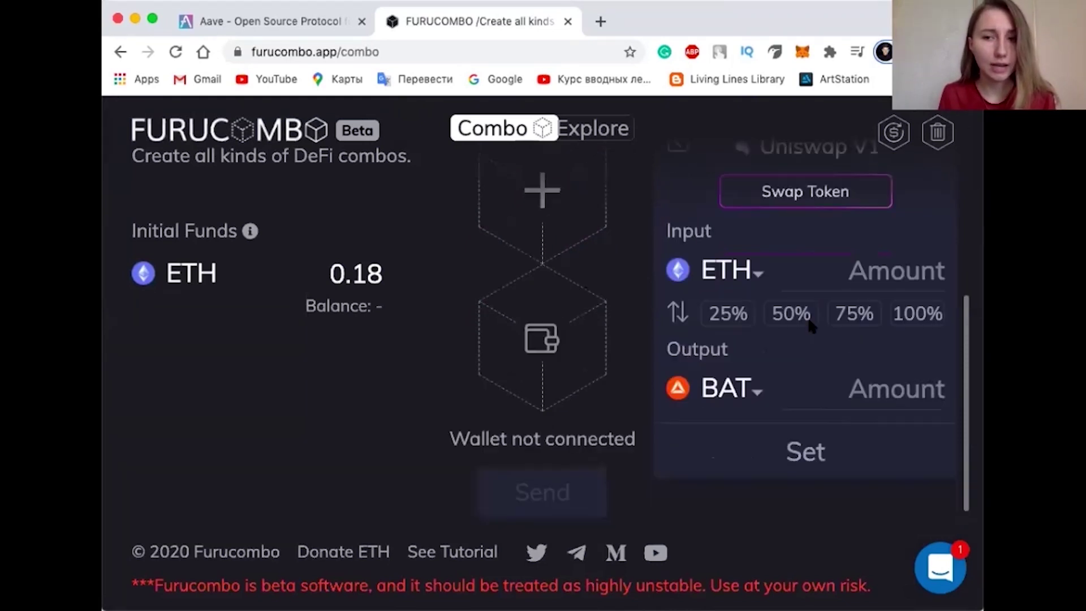
pyautogui.click(752, 388)
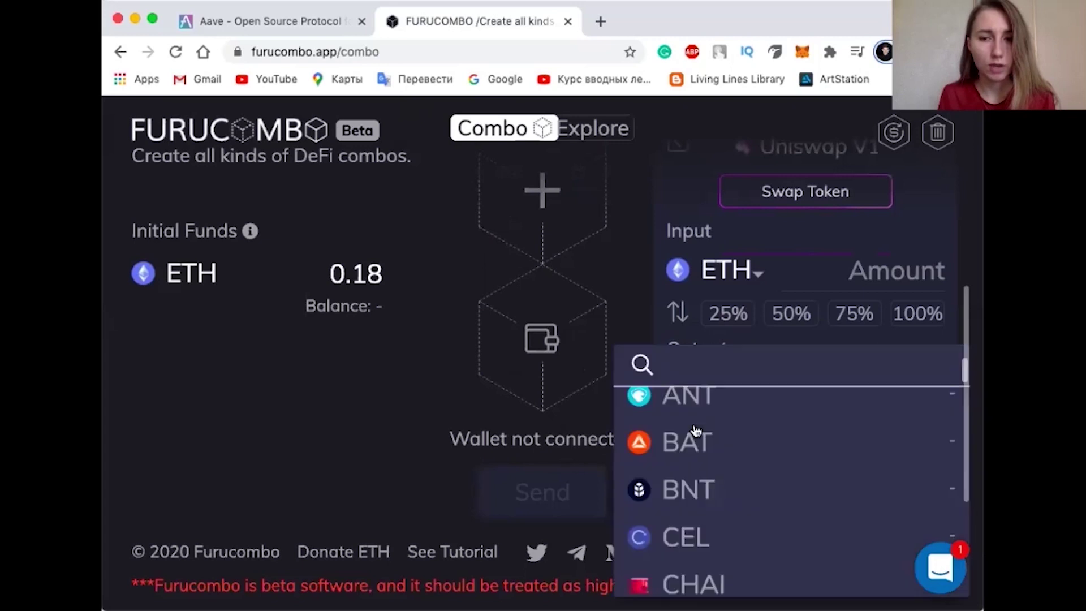
pyautogui.scroll(-3, 680, 447)
pyautogui.click(680, 448)
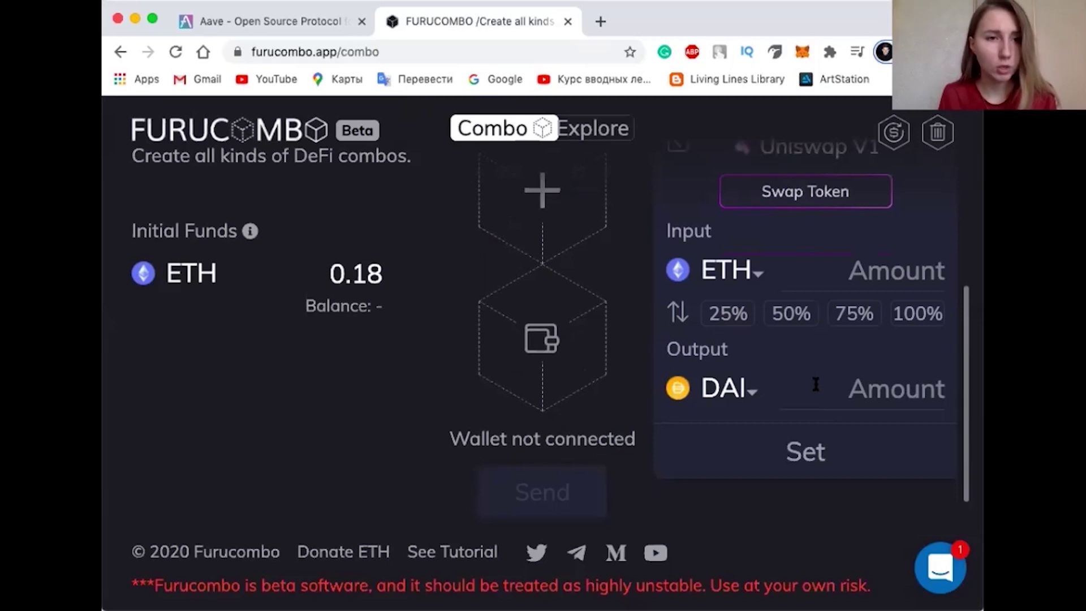
# Set the Uniswap V1 swap input to 200 ETH and confirm the cube
pyautogui.scroll(2, 814, 380)
pyautogui.scroll(2, 814, 378)
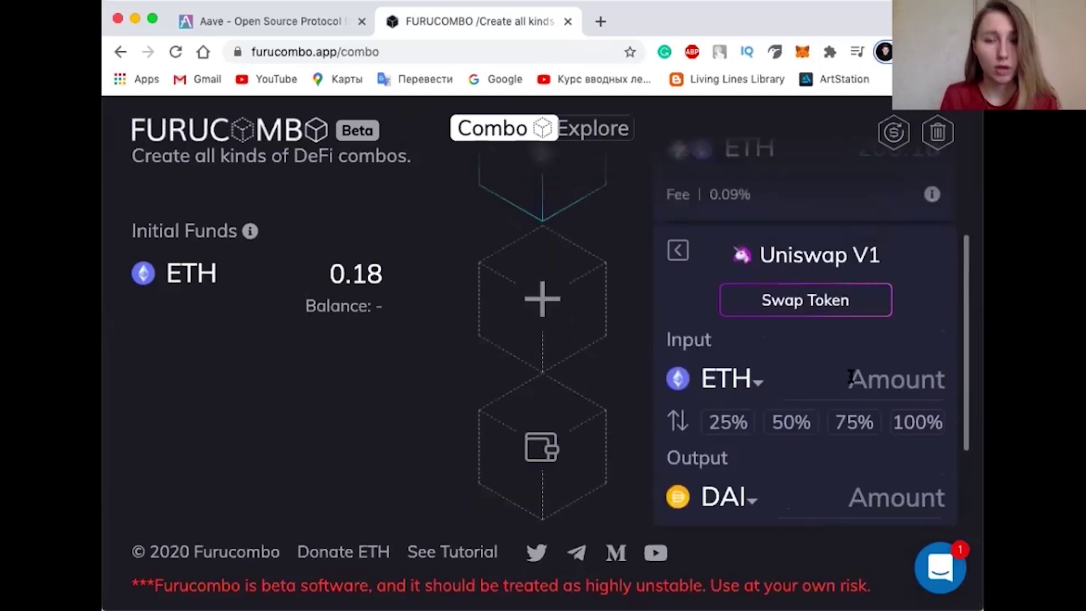
pyautogui.click(851, 377)
pyautogui.write('200')
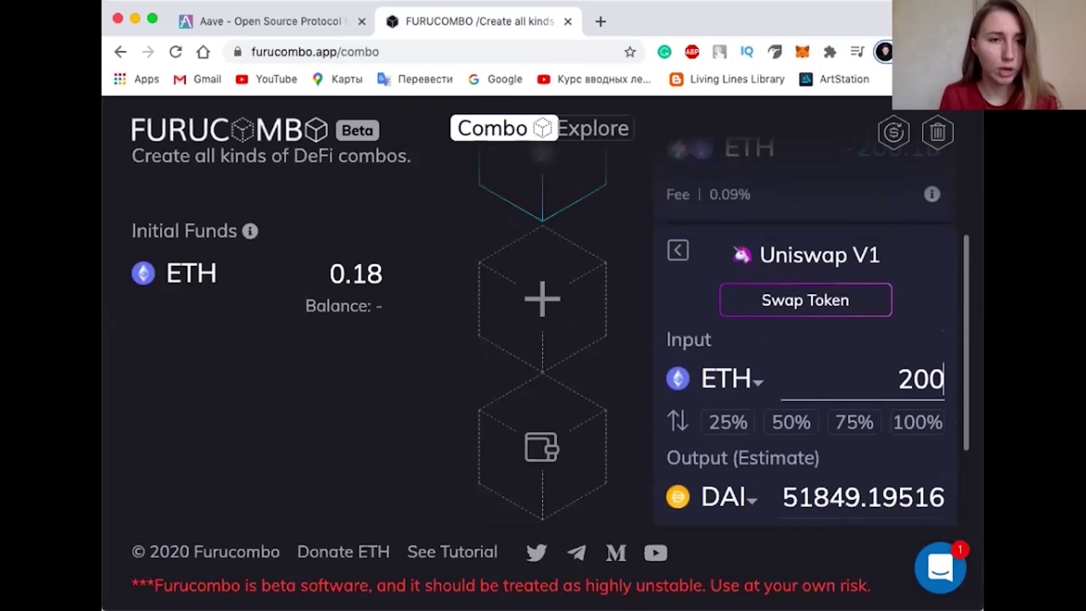
pyautogui.scroll(-1, 785, 333)
pyautogui.scroll(-1, 785, 334)
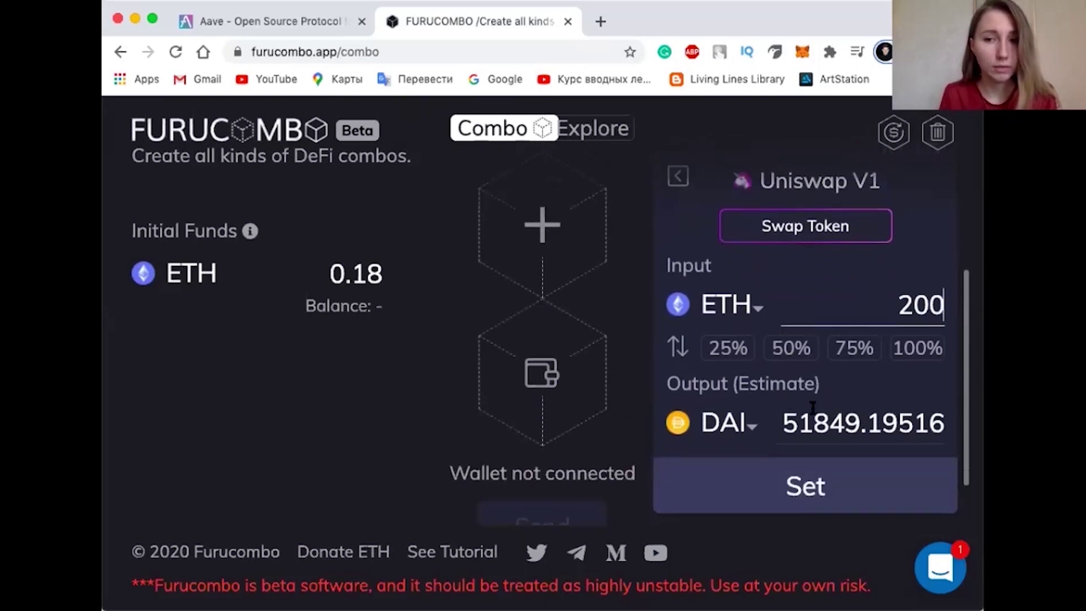
pyautogui.click(817, 487)
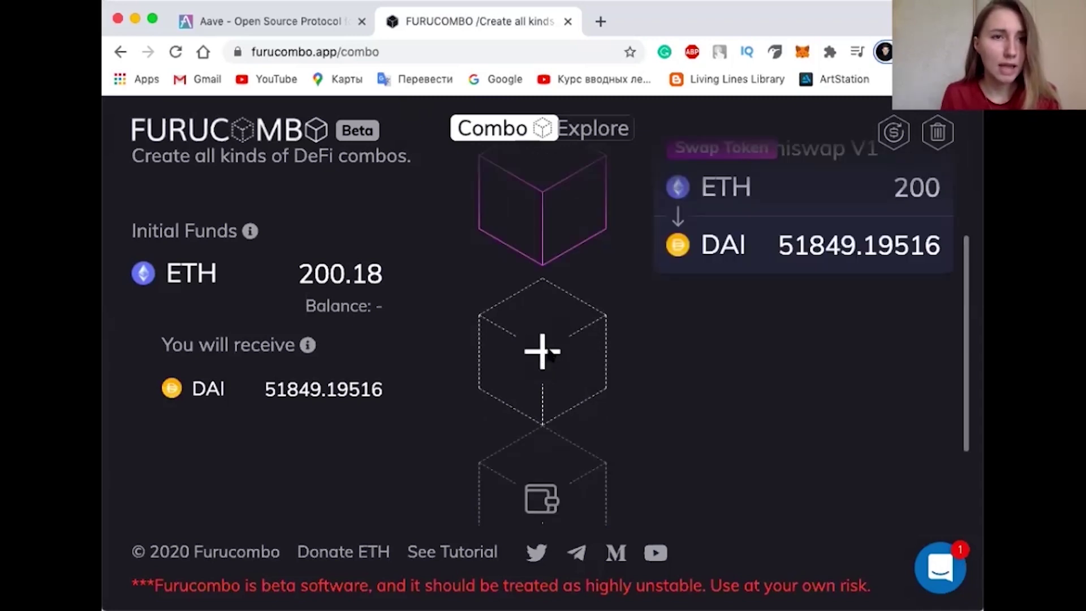
# Add a Kyberswap Swap Token cube below the Uniswap V1 swap in the combo
pyautogui.click(543, 351)
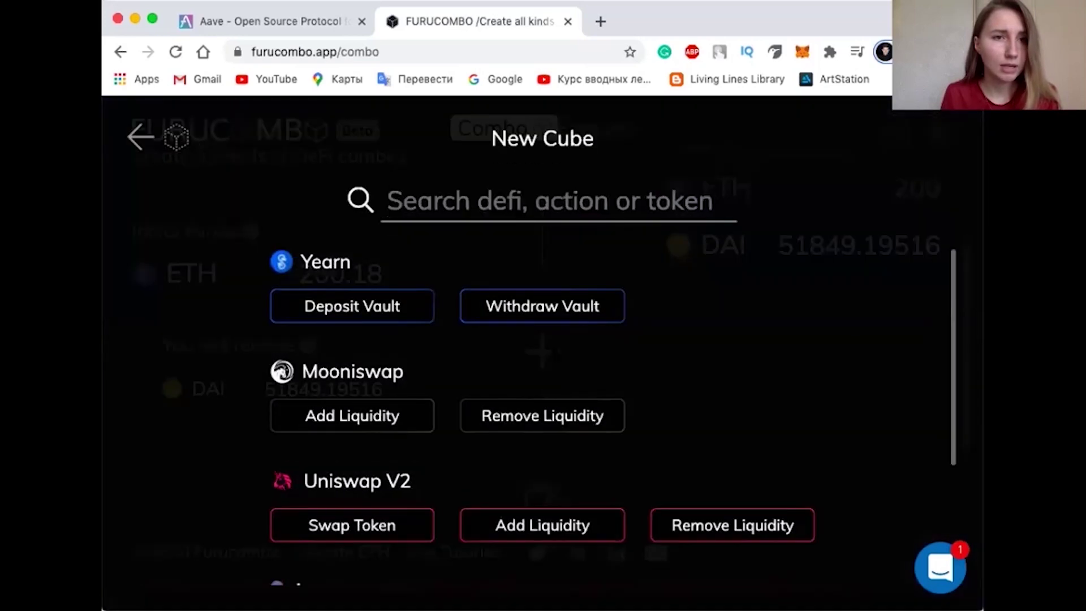
pyautogui.scroll(-2, 543, 395)
pyautogui.scroll(-15, 537, 396)
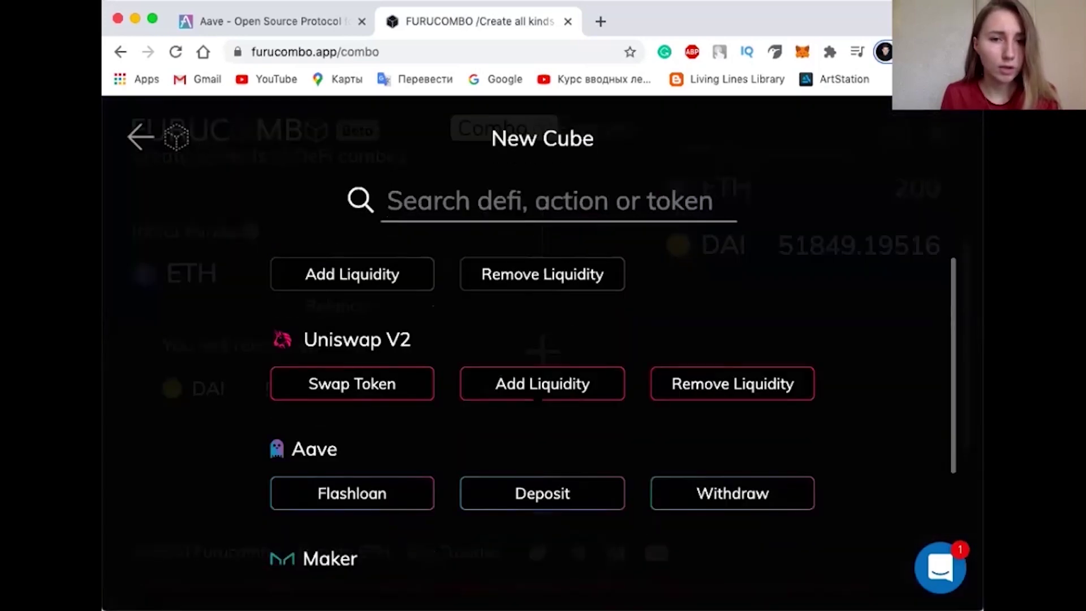
pyautogui.scroll(-10, 537, 399)
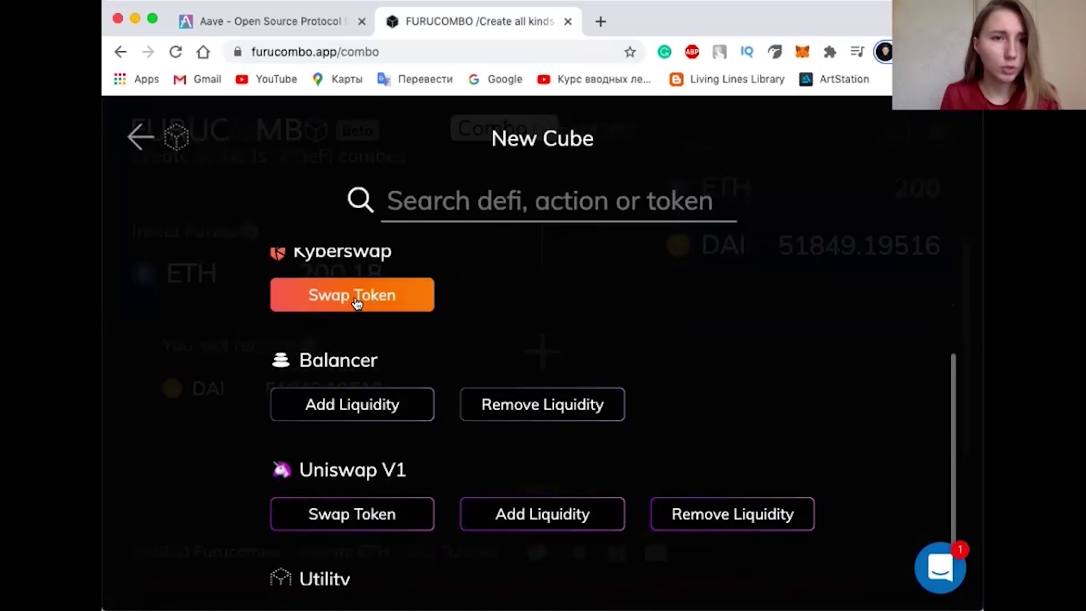
pyautogui.click(356, 304)
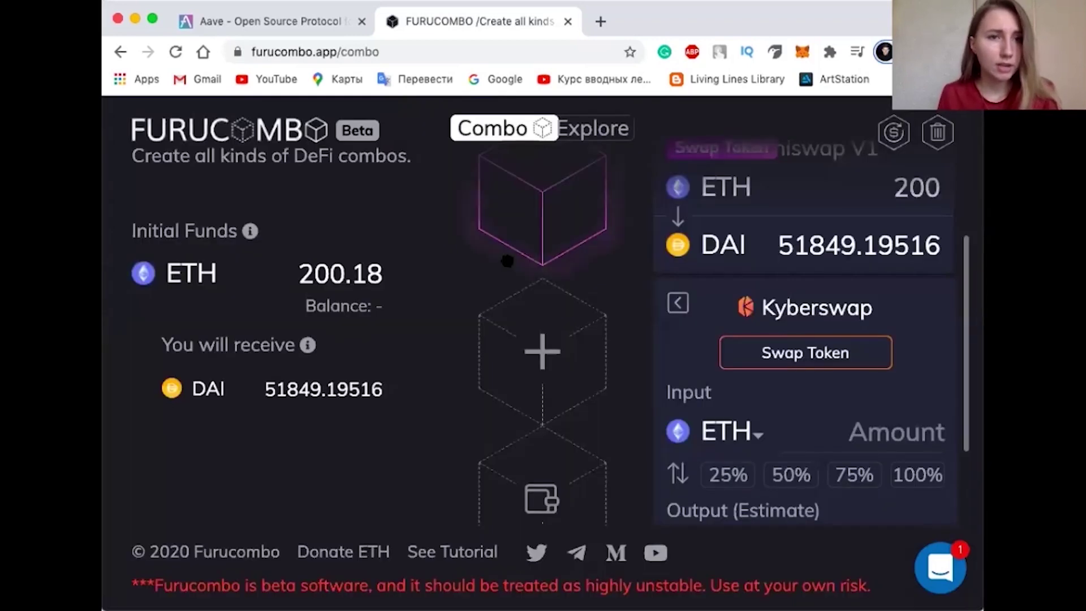
# Choose DAI as the input token of the Kyberswap swap
pyautogui.scroll(2, 761, 319)
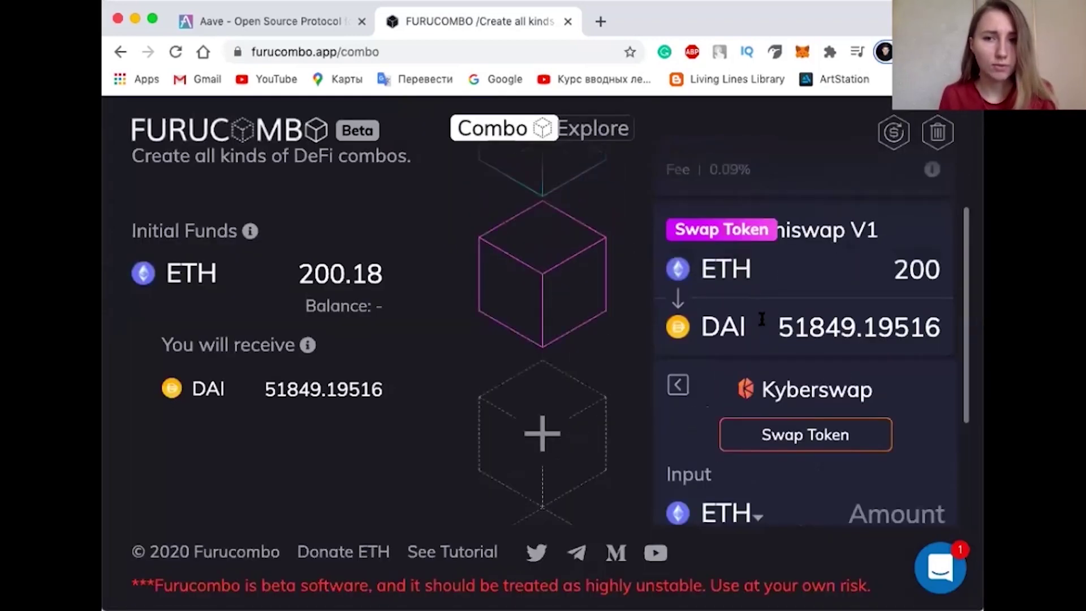
pyautogui.scroll(-3, 762, 320)
pyautogui.click(749, 348)
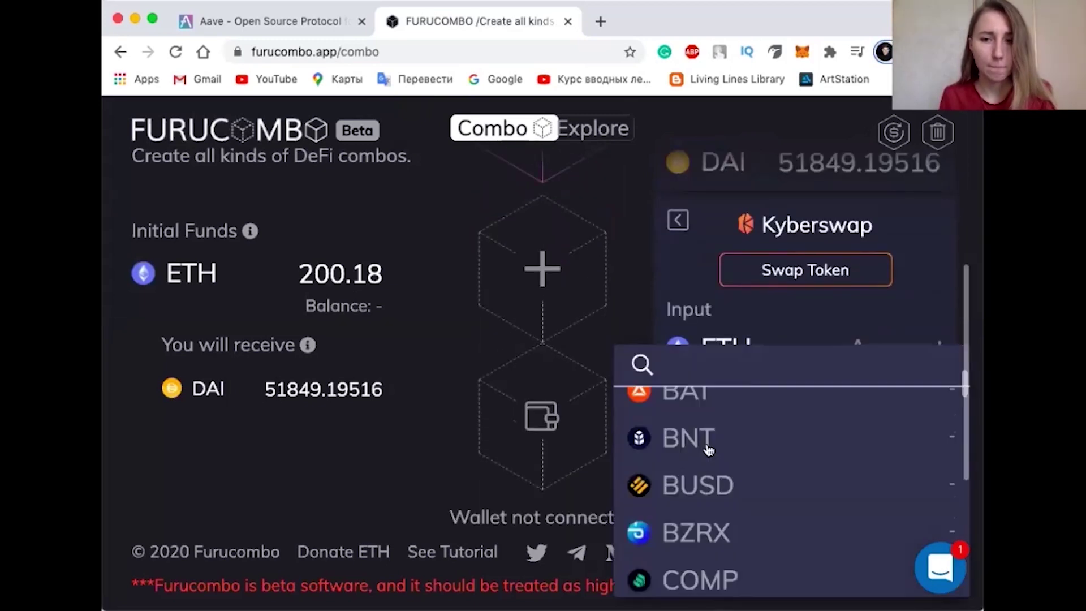
pyautogui.scroll(-2, 686, 505)
pyautogui.click(686, 504)
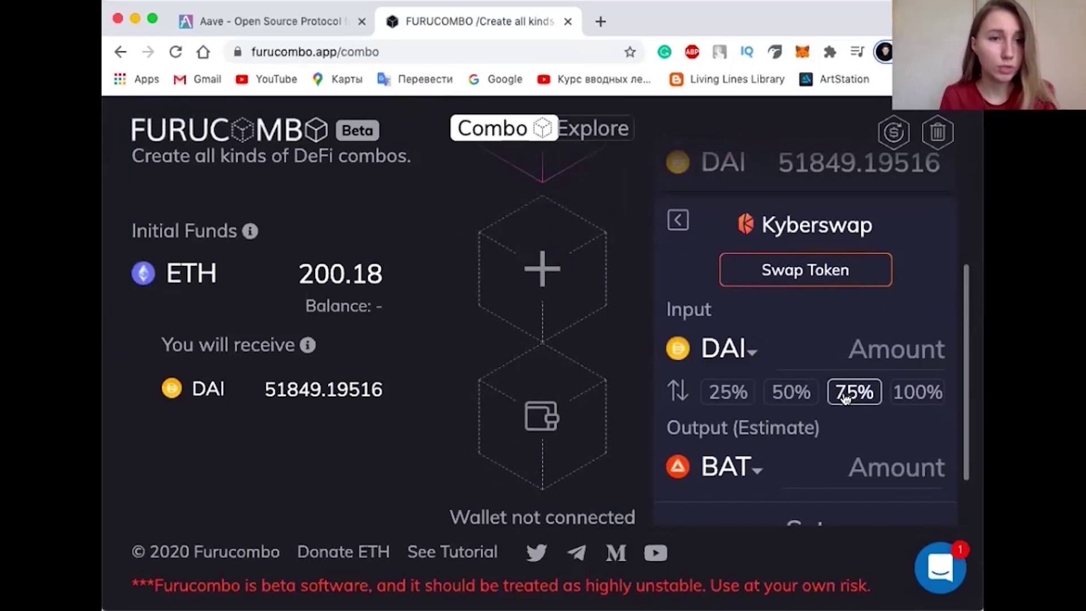
# Choose ETH as the output token of the Kyberswap swap
pyautogui.scroll(-3, 845, 398)
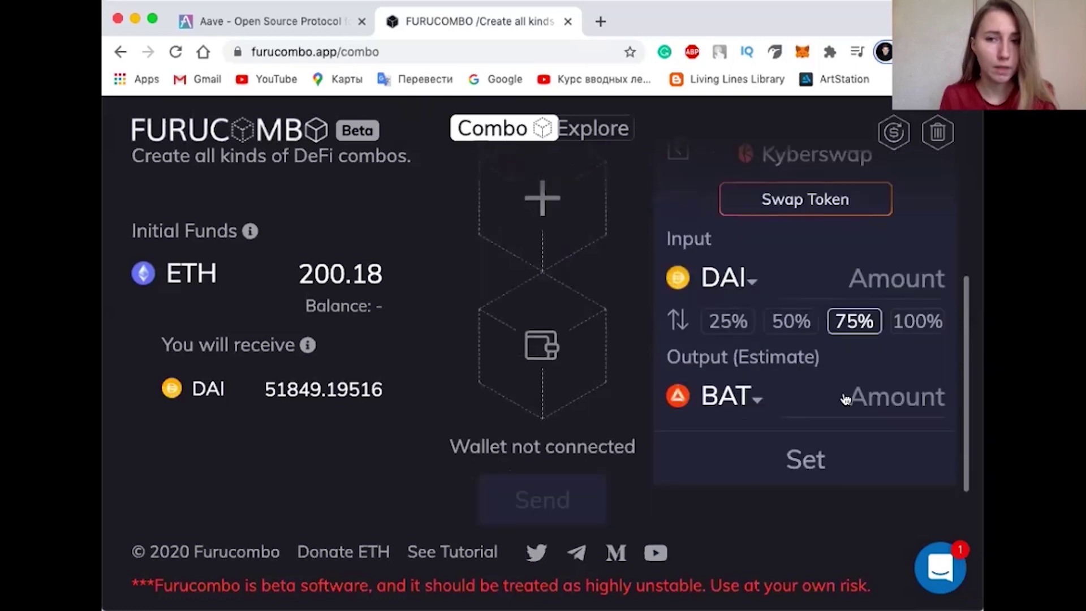
pyautogui.click(748, 400)
pyautogui.scroll(-10, 692, 461)
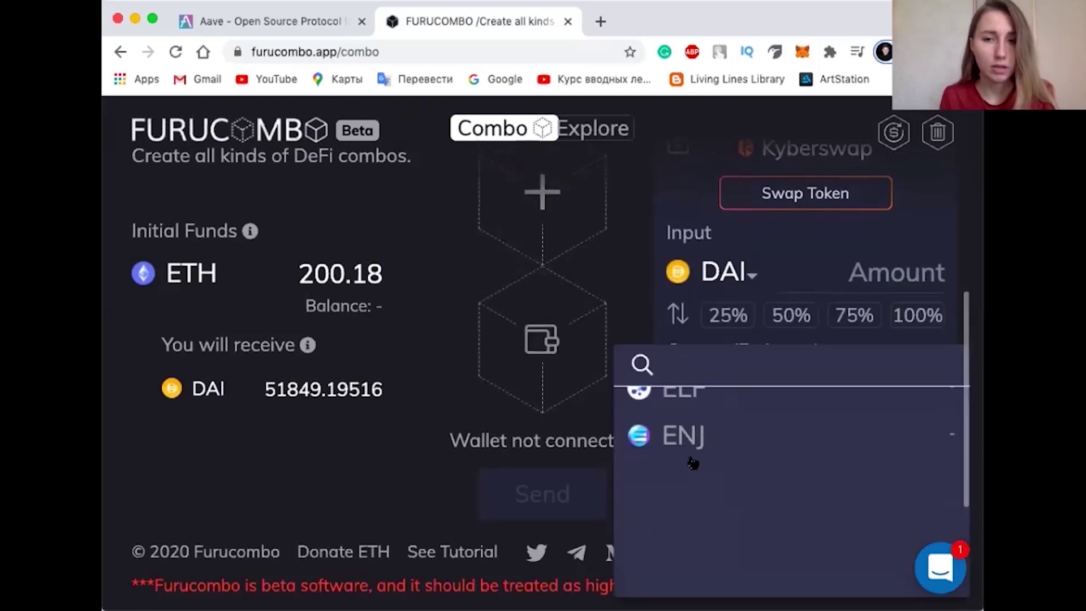
pyautogui.scroll(-2, 693, 462)
pyautogui.scroll(2, 693, 462)
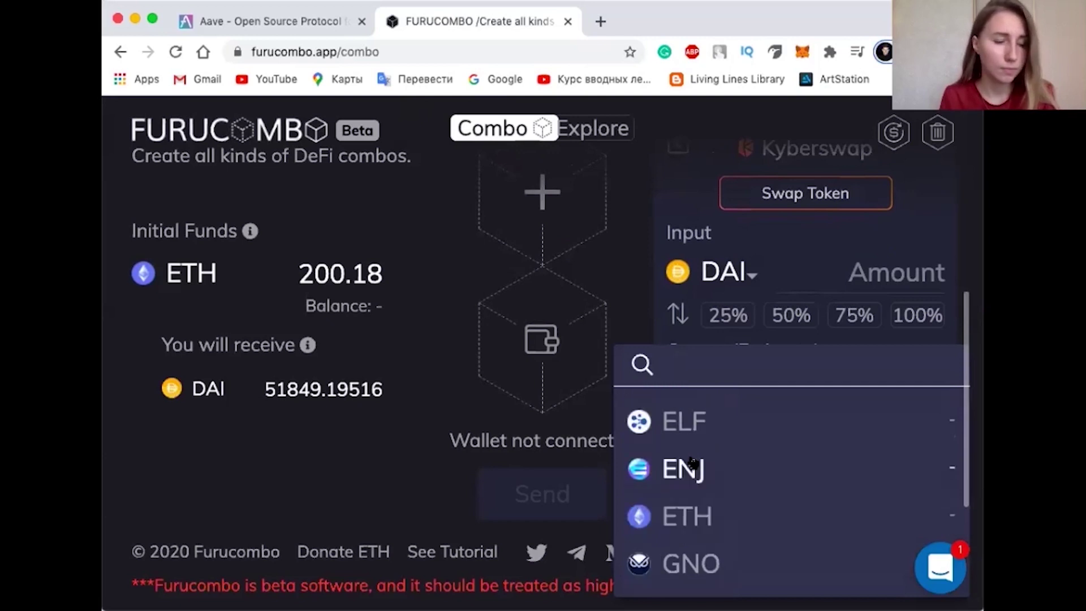
pyautogui.scroll(-2, 690, 463)
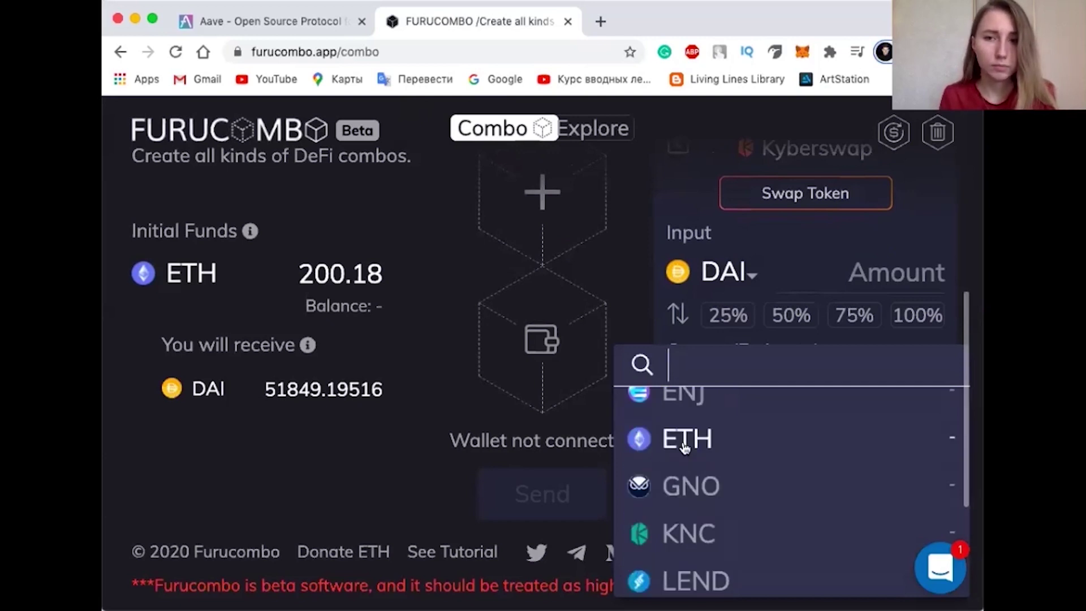
pyautogui.click(684, 447)
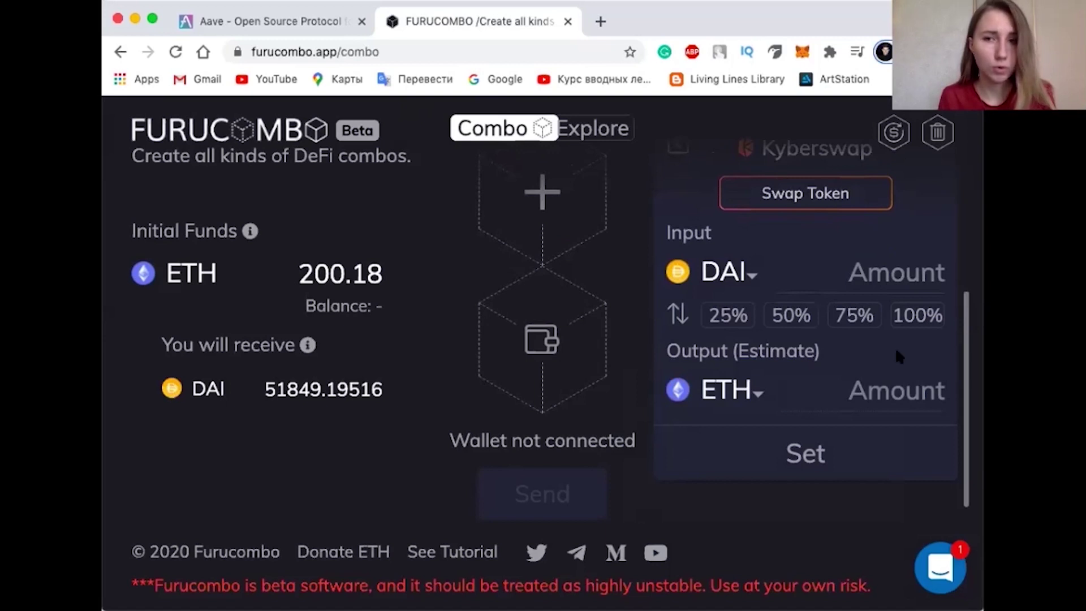
# Copy the Uniswap V1 swap's DAI output, 51849.19516, into the Kyberswap input amount and confirm the cube
pyautogui.scroll(6, 895, 348)
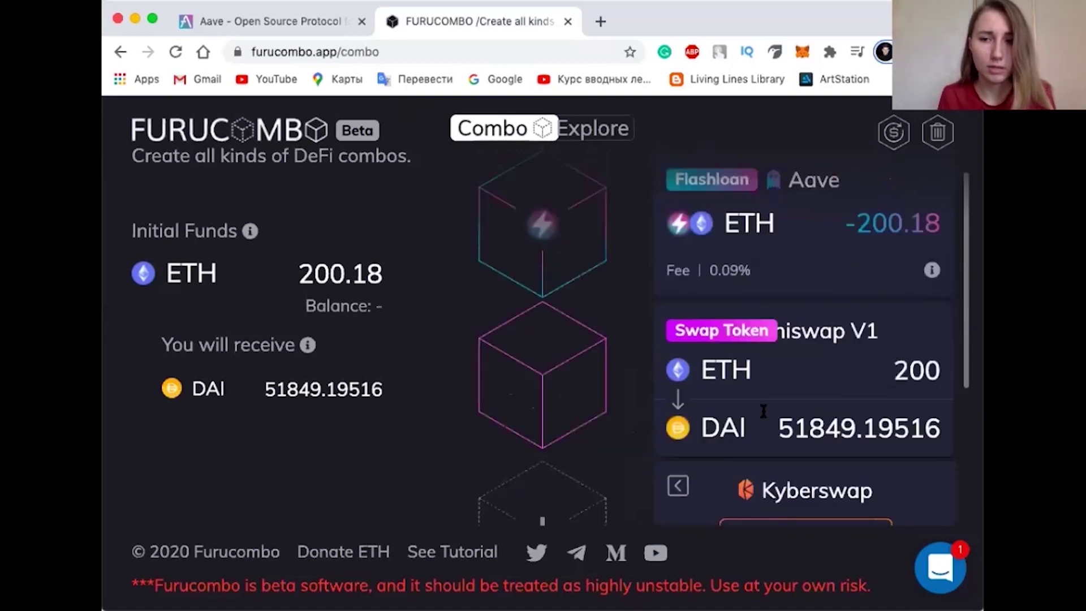
pyautogui.moveTo(765, 428); pyautogui.dragTo(941, 429)
pyautogui.scroll(-6, 809, 276)
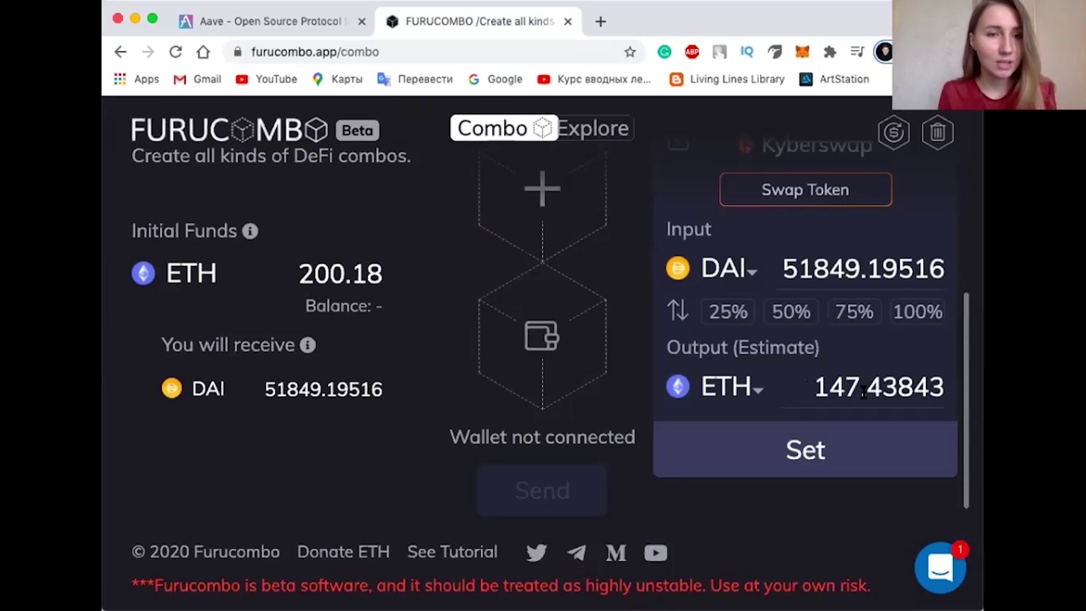
pyautogui.click(827, 463)
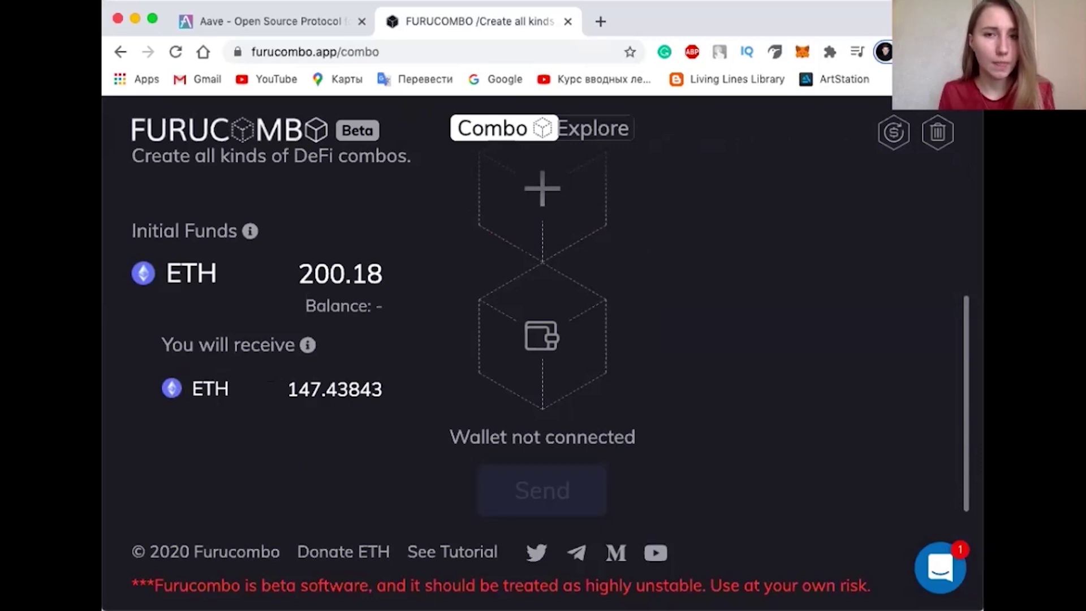
# Review the combo's cubes and try to send the 200 ETH flash loan combo from the connected wallet
pyautogui.scroll(3, 587, 247)
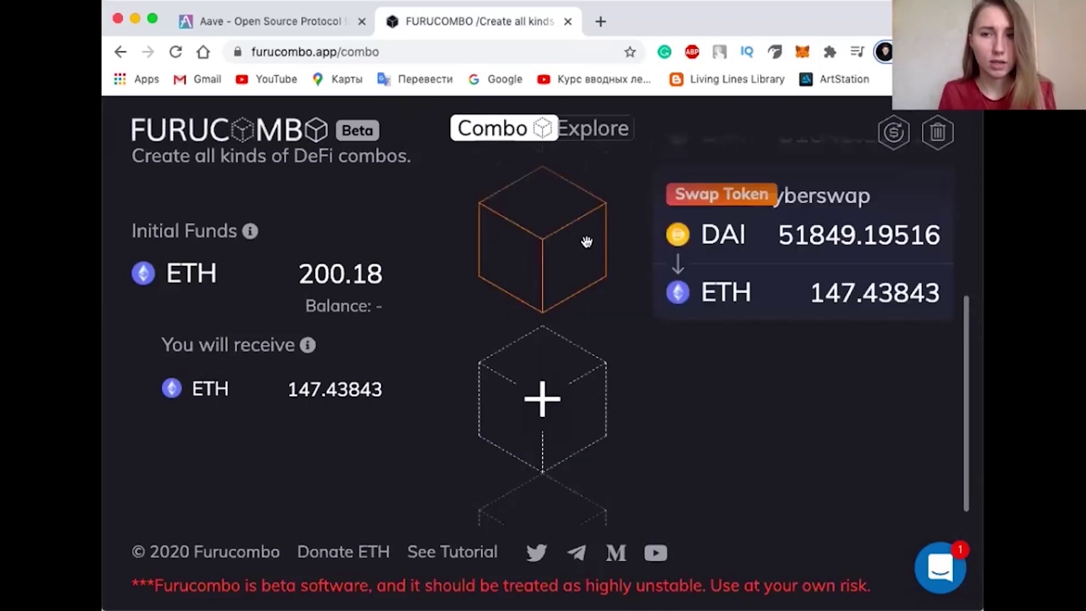
pyautogui.scroll(3, 586, 243)
pyautogui.scroll(-5, 586, 242)
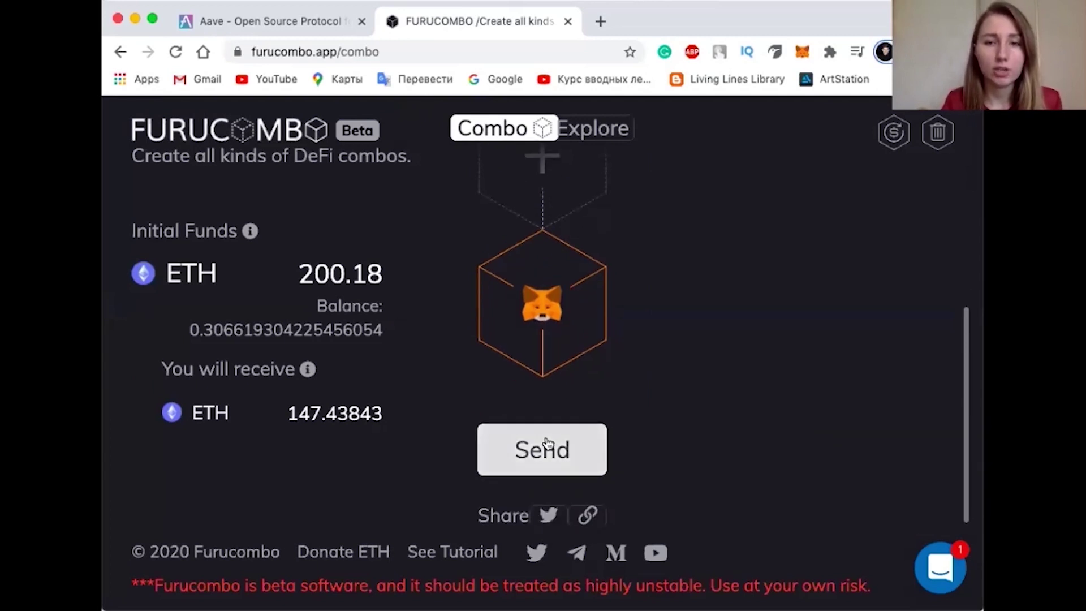
pyautogui.click(527, 450)
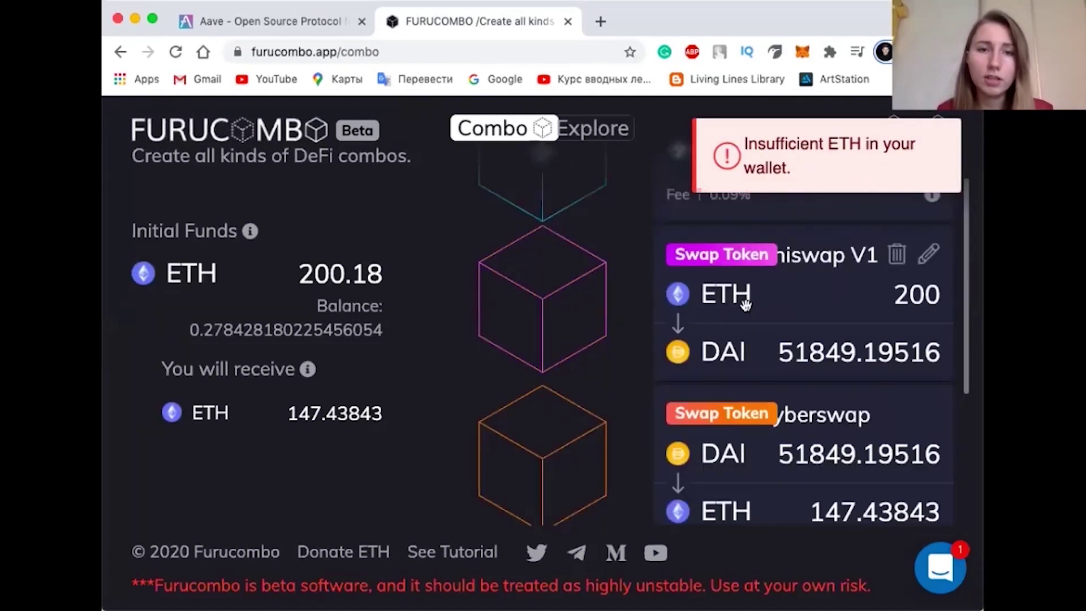
# Set the ETH input amount of the Uniswap V1 swap to 0.1
pyautogui.doubleClick(928, 301)
pyautogui.write('0.1')
pyautogui.scroll(-2, 820, 308)
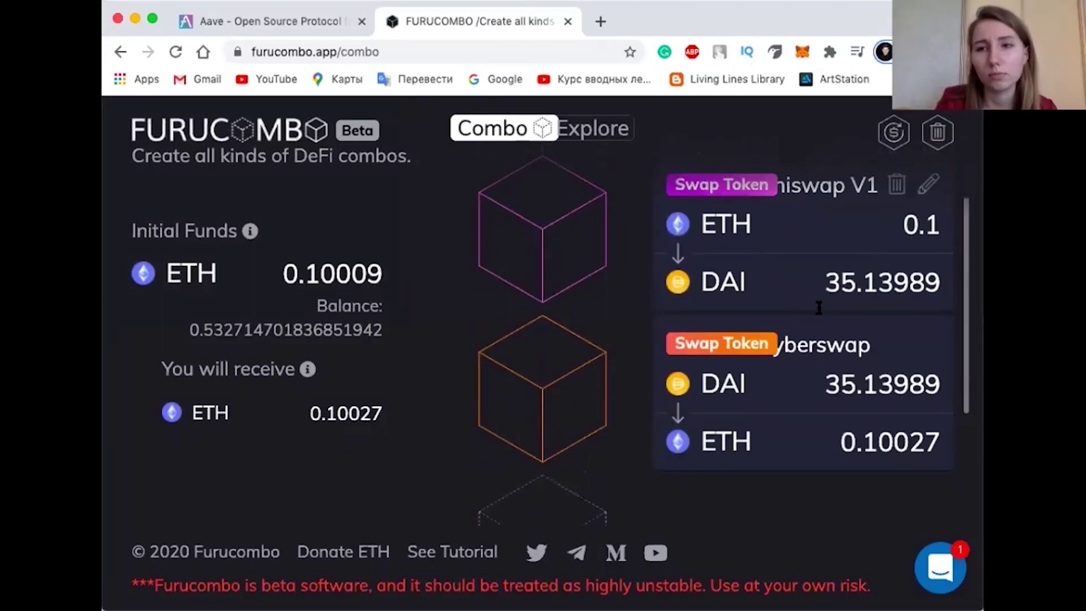
# Send the 0.1 ETH combo from the connected wallet and look over its cubes
pyautogui.scroll(-2, 628, 374)
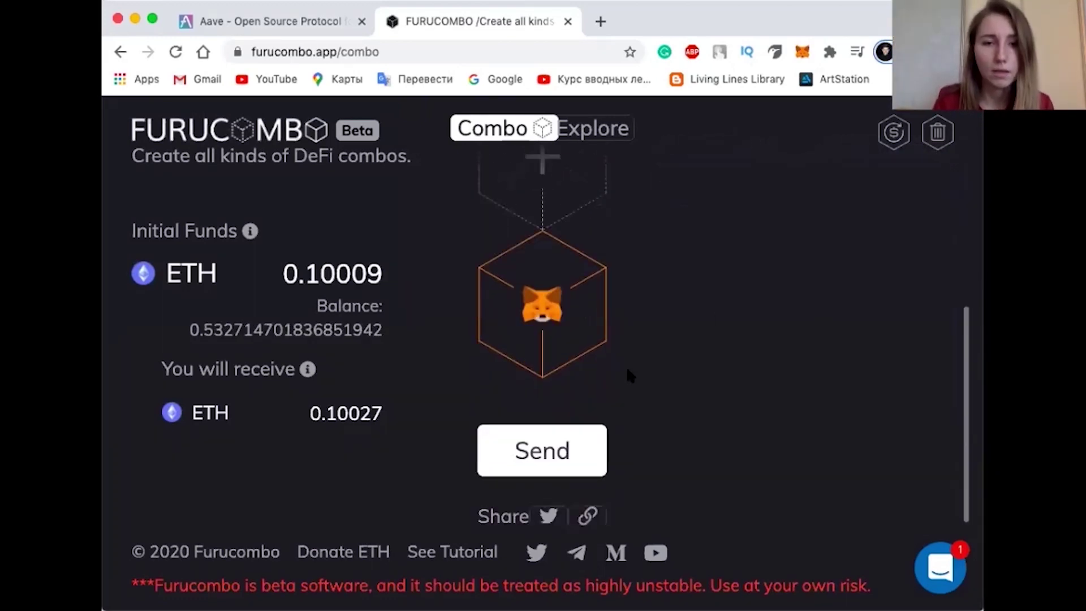
pyautogui.click(538, 458)
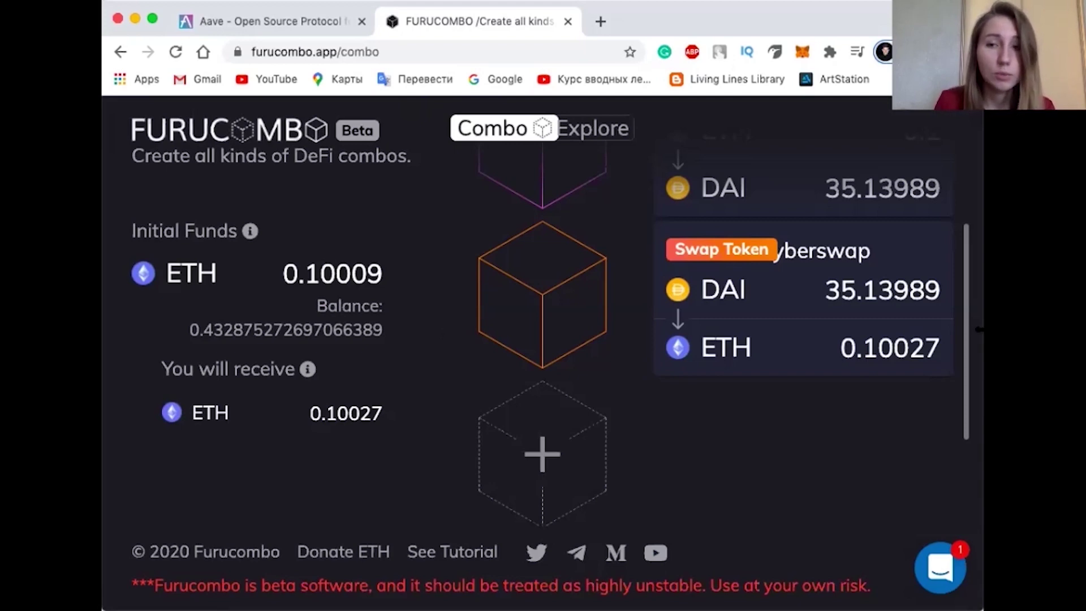
pyautogui.scroll(5, 870, 416)
pyautogui.scroll(-10, 871, 419)
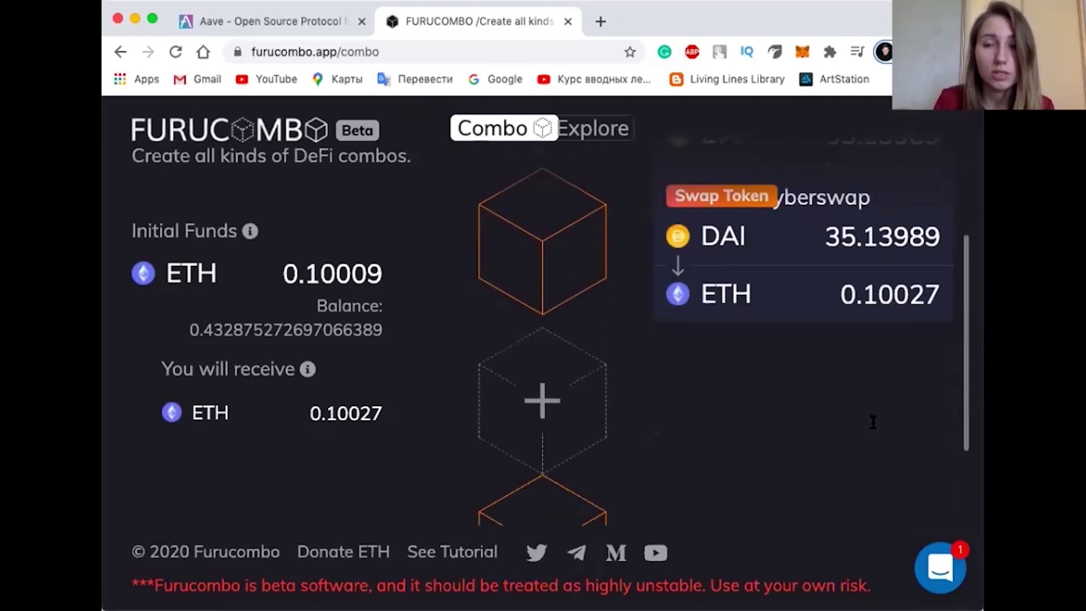